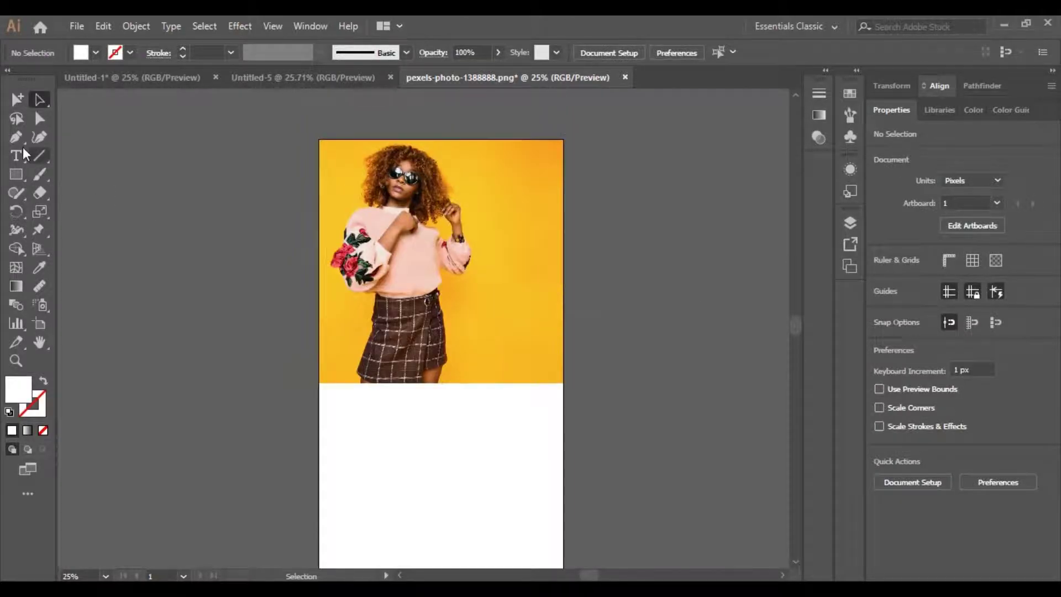
# Draw a full-width slanted white band about 1081 × 902 px across the middle of the artboard with the Pen tool
pyautogui.click(563, 279)
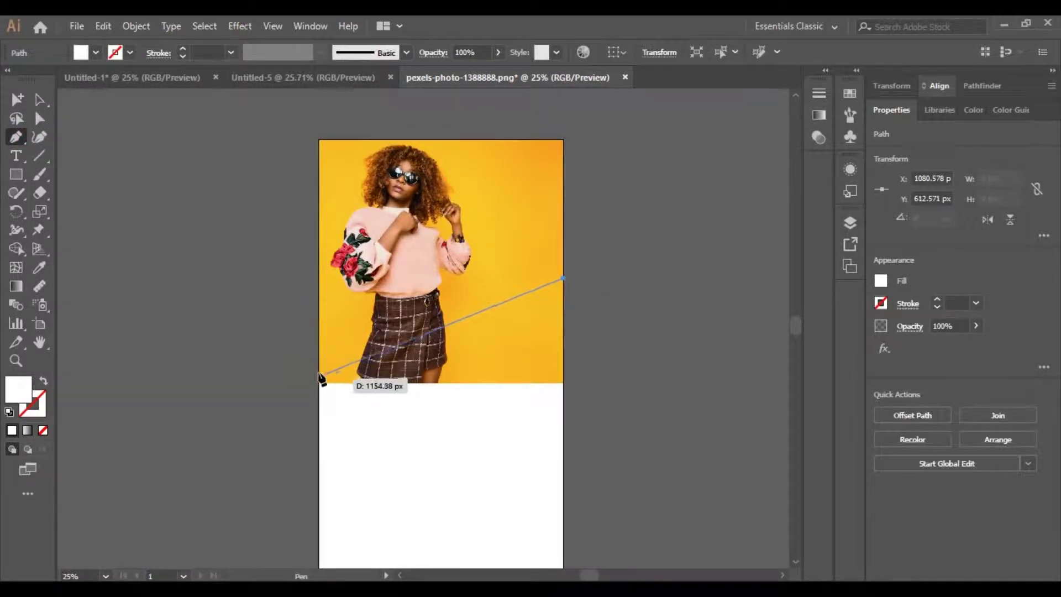
pyautogui.click(319, 361)
pyautogui.click(318, 482)
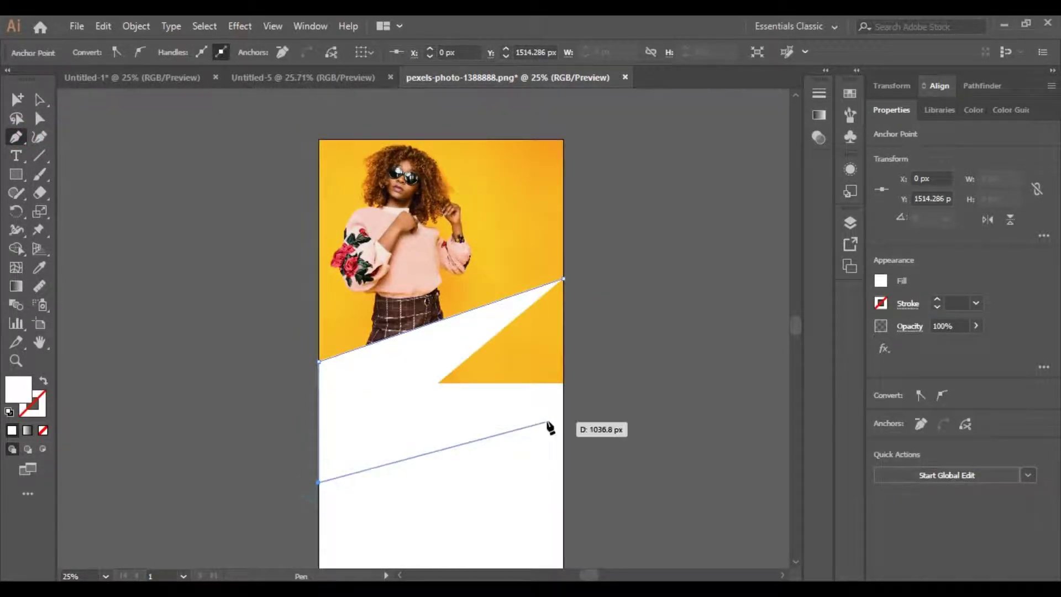
pyautogui.click(563, 398)
pyautogui.click(563, 279)
pyautogui.scroll(-1, 565, 282)
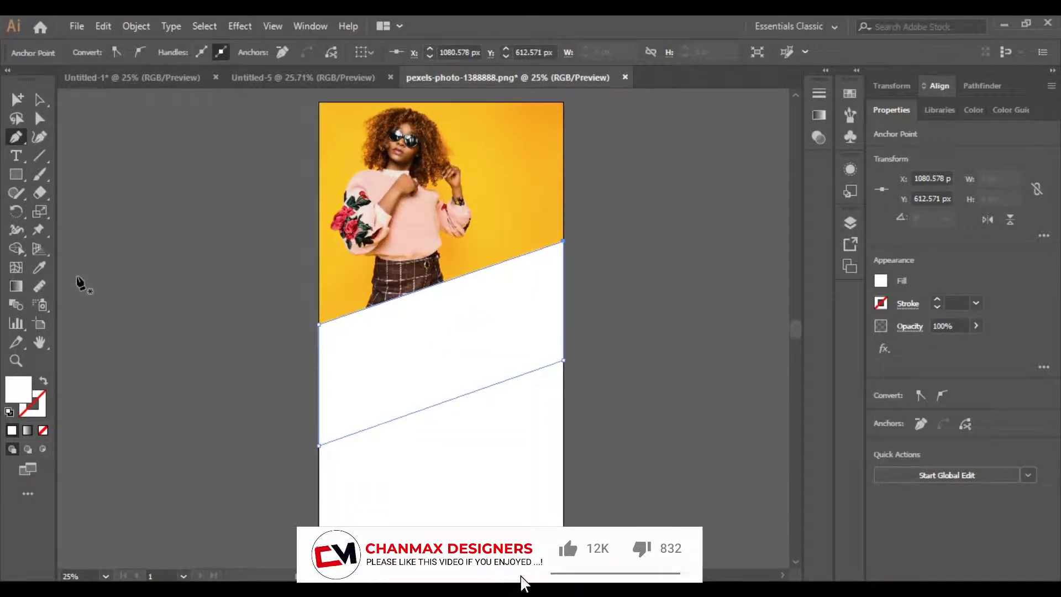
# Fill the slanted band with the orange sampled from the photo's background
pyautogui.click(40, 99)
pyautogui.click(104, 196)
pyautogui.click(472, 298)
pyautogui.click(44, 271)
pyautogui.click(514, 145)
pyautogui.click(40, 101)
pyautogui.click(42, 269)
pyautogui.click(548, 118)
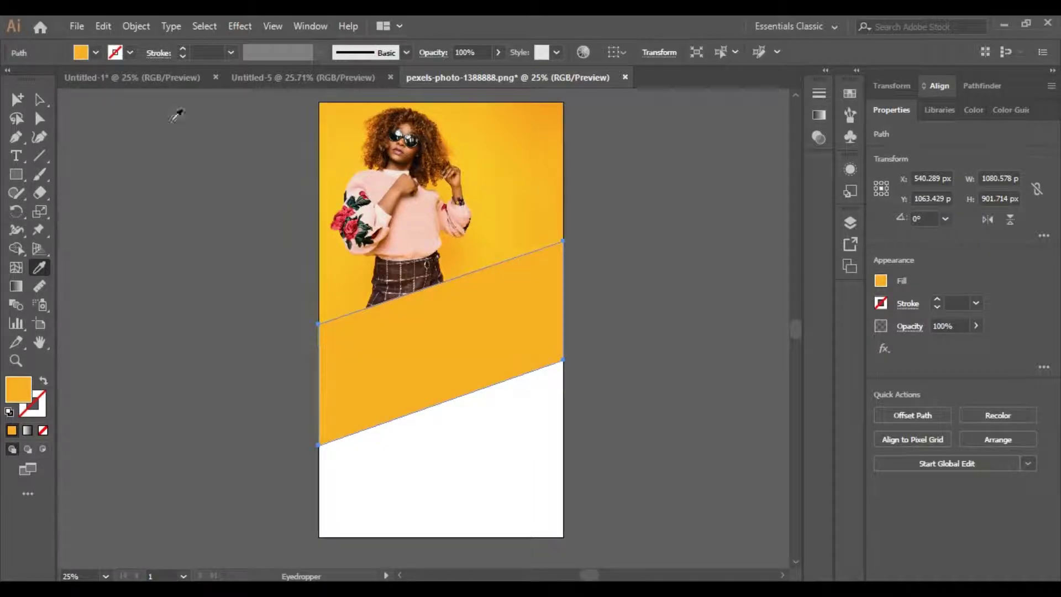
pyautogui.click(39, 99)
pyautogui.click(106, 148)
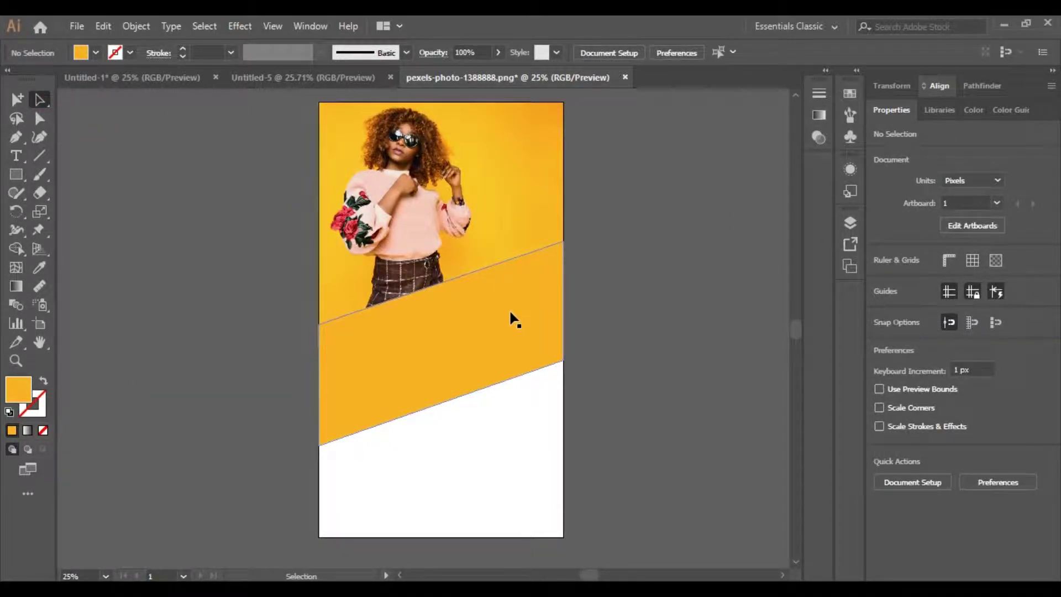
# Change the slanted band's fill to black
pyautogui.click(416, 323)
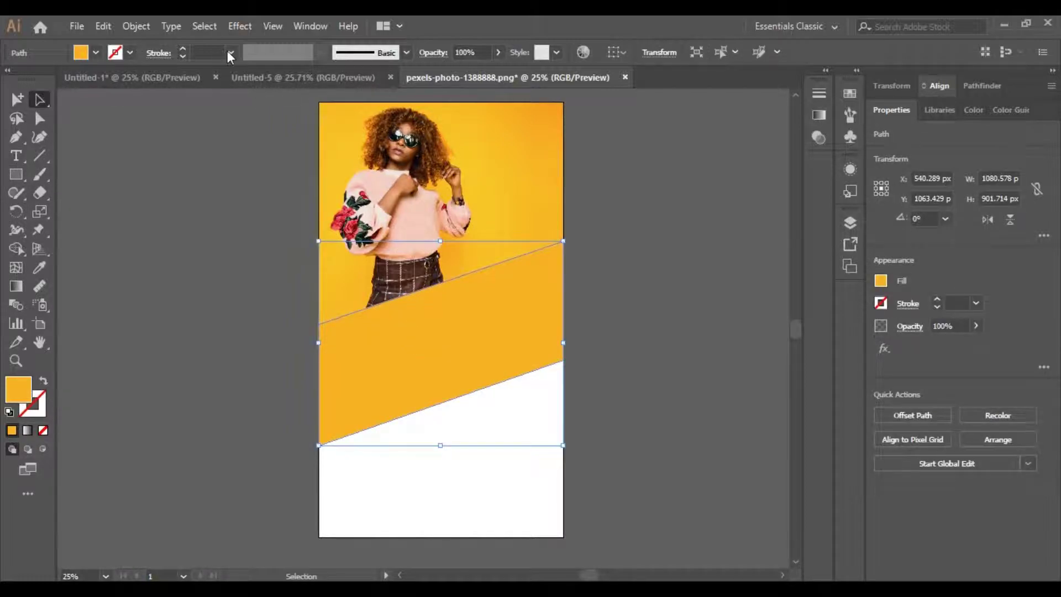
pyautogui.click(639, 189)
pyautogui.click(470, 309)
pyautogui.doubleClick(25, 386)
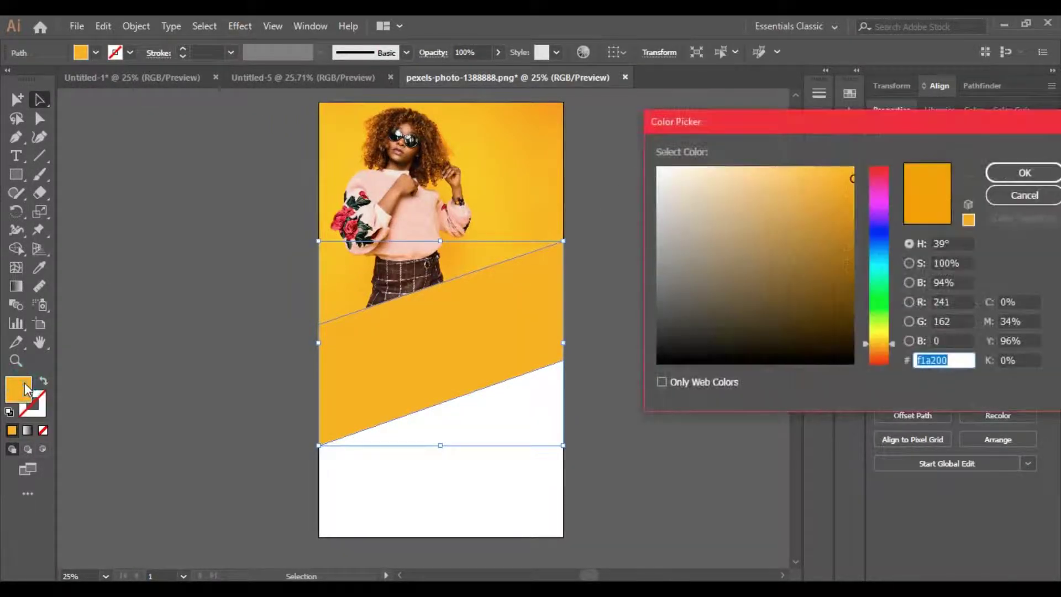
pyautogui.click(838, 354)
pyautogui.click(1025, 172)
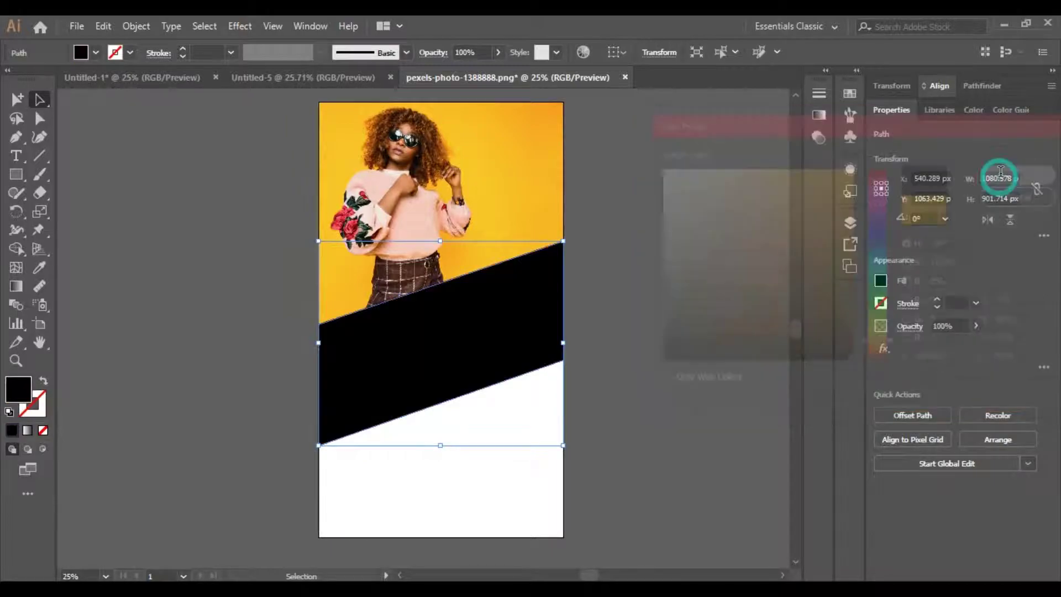
# Draw a second slanted four-sided shape over the band, offset lower and ending at the artboard's right edge
pyautogui.press('p')
pyautogui.click(563, 271)
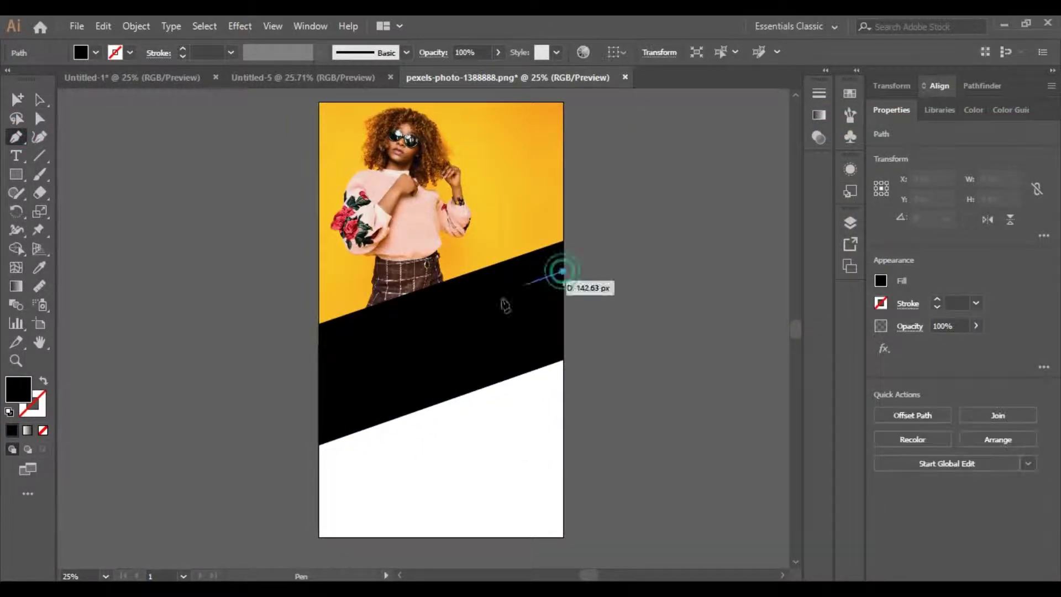
pyautogui.click(373, 342)
pyautogui.click(373, 445)
pyautogui.click(562, 387)
pyautogui.click(563, 272)
# Fill the second slanted shape with the orange sampled from the photo's background
pyautogui.press('i')
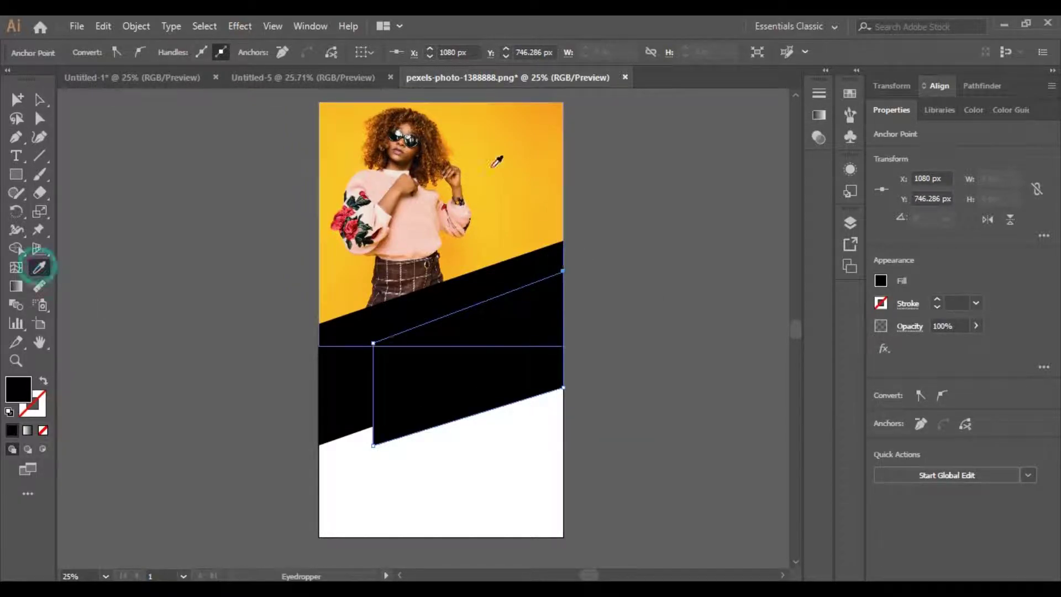
pyautogui.click(493, 166)
pyautogui.scroll(-1, 532, 136)
pyautogui.click(40, 100)
pyautogui.click(90, 153)
pyautogui.scroll(-1, 736, 336)
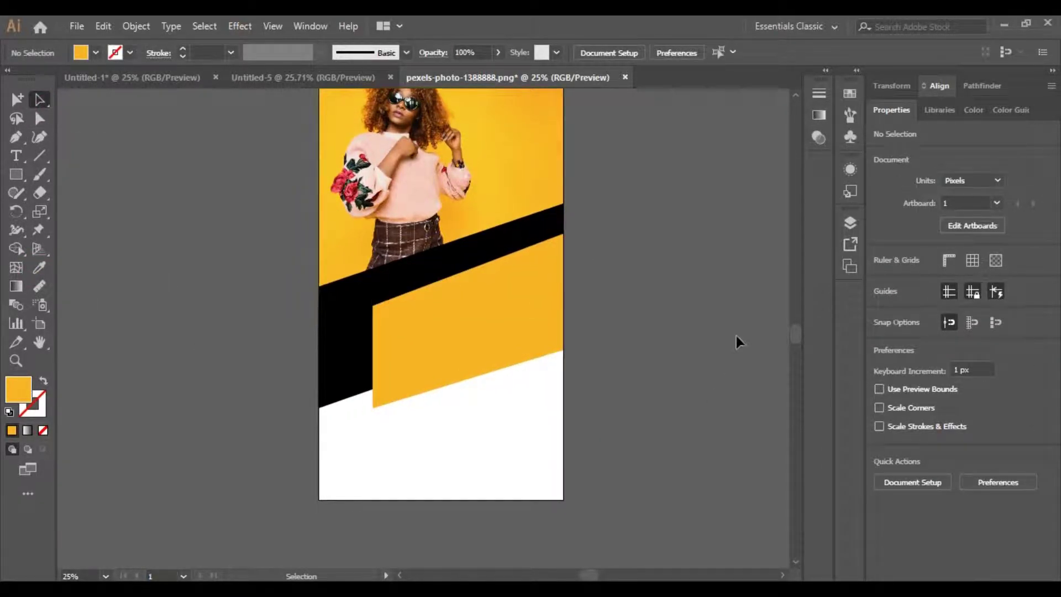
# Add a placeholder text line in AmsiPro-BlackItalic, enlarge it to about 292 pt and place it over the blank lower area
pyautogui.click(16, 156)
pyautogui.click(151, 315)
pyautogui.click(569, 52)
pyautogui.click(675, 160)
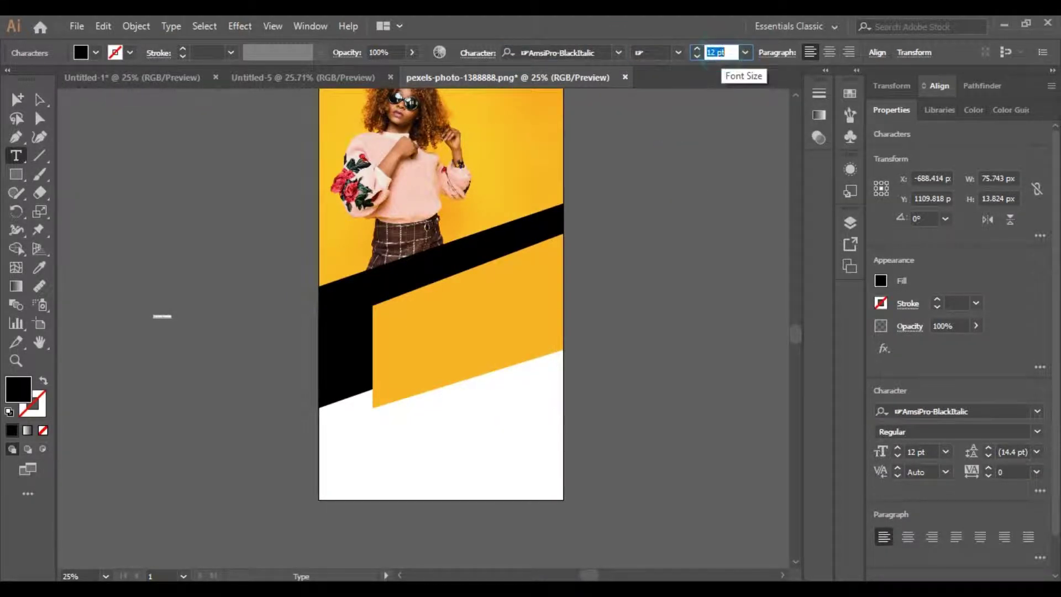
pyautogui.write('100')
pyautogui.press('Return')
pyautogui.click(39, 99)
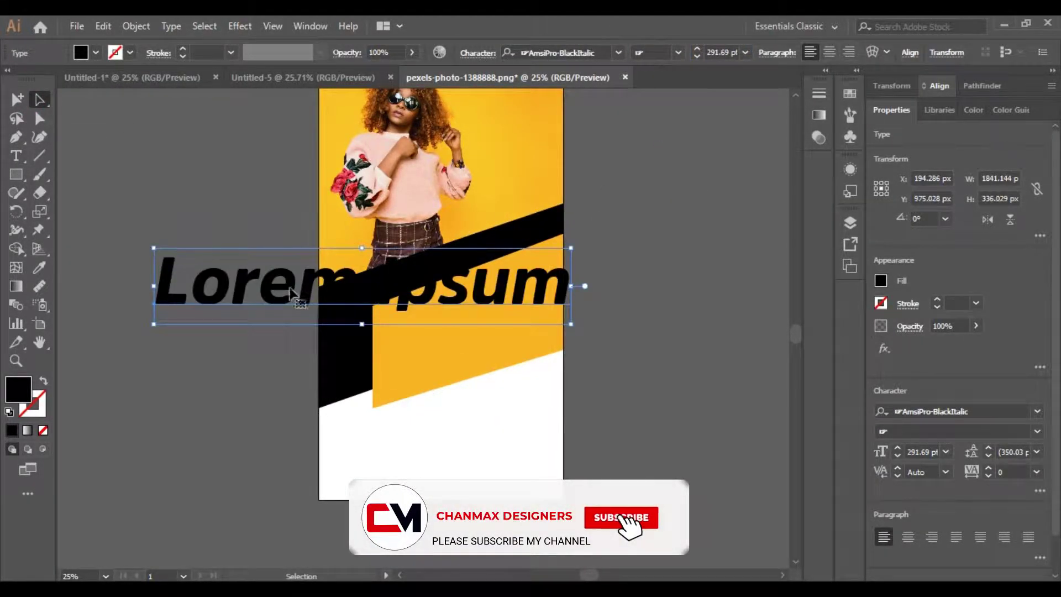
pyautogui.moveTo(291, 293); pyautogui.dragTo(264, 456)
# Replace the placeholder text with MEGA and SALE on two lines
pyautogui.doubleClick(308, 456)
pyautogui.hotkey('ctrl', 'a')
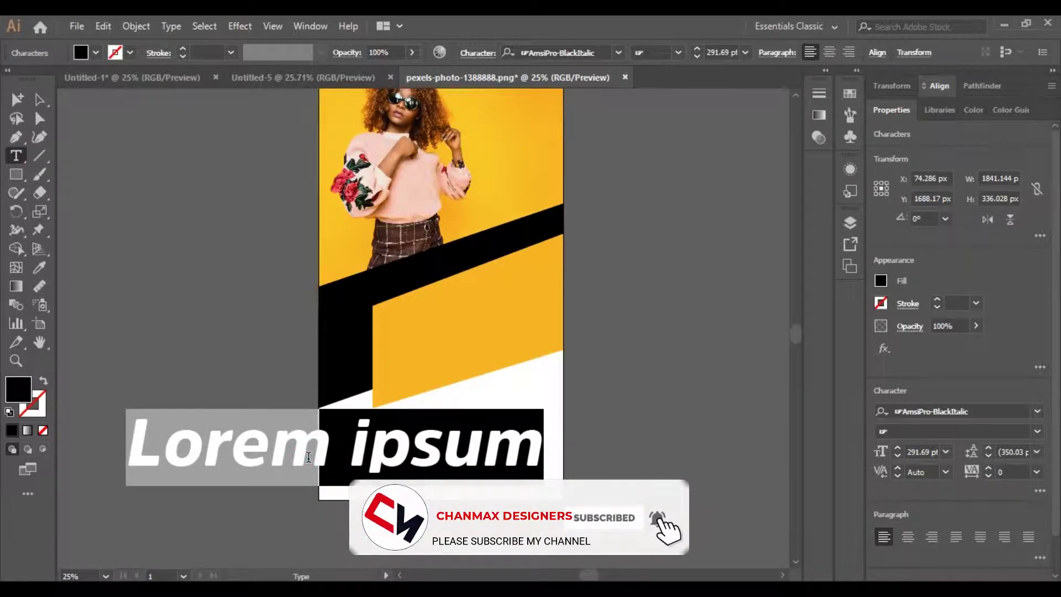
pyautogui.write('MEGA')
pyautogui.press('Return')
pyautogui.write('SALE')
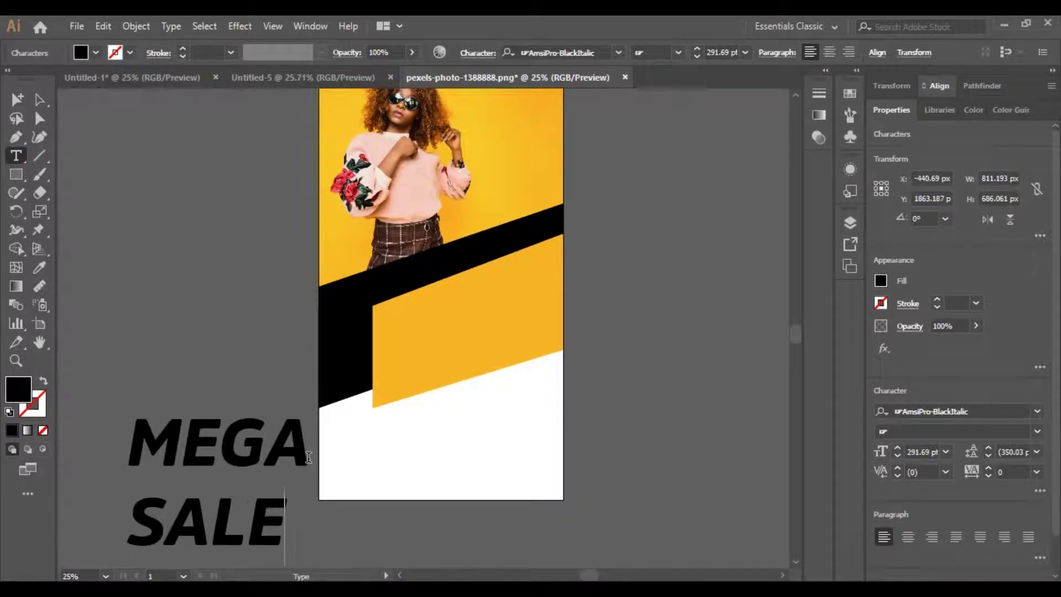
# Rotate the MEGA SALE text about 20° to follow the band's slope and place it right of the artboard
pyautogui.click(39, 99)
pyautogui.moveTo(312, 490); pyautogui.dragTo(354, 469)
pyautogui.moveTo(291, 427); pyautogui.dragTo(764, 250)
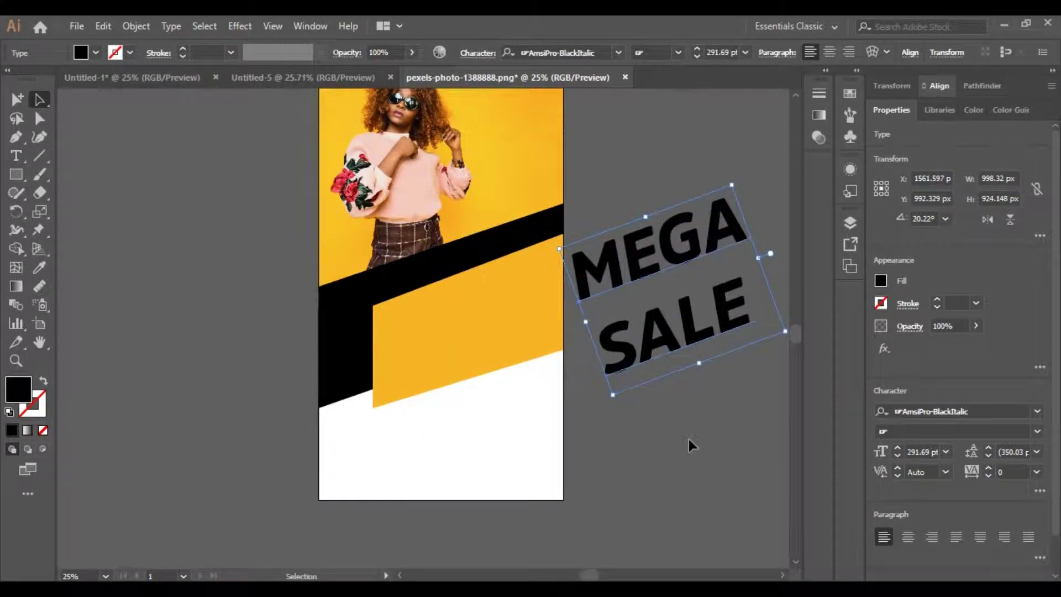
pyautogui.click(692, 445)
# Color the word MEGA white by sampling the artboard's blank area
pyautogui.tripleClick(657, 248)
pyautogui.click(39, 268)
pyautogui.click(414, 437)
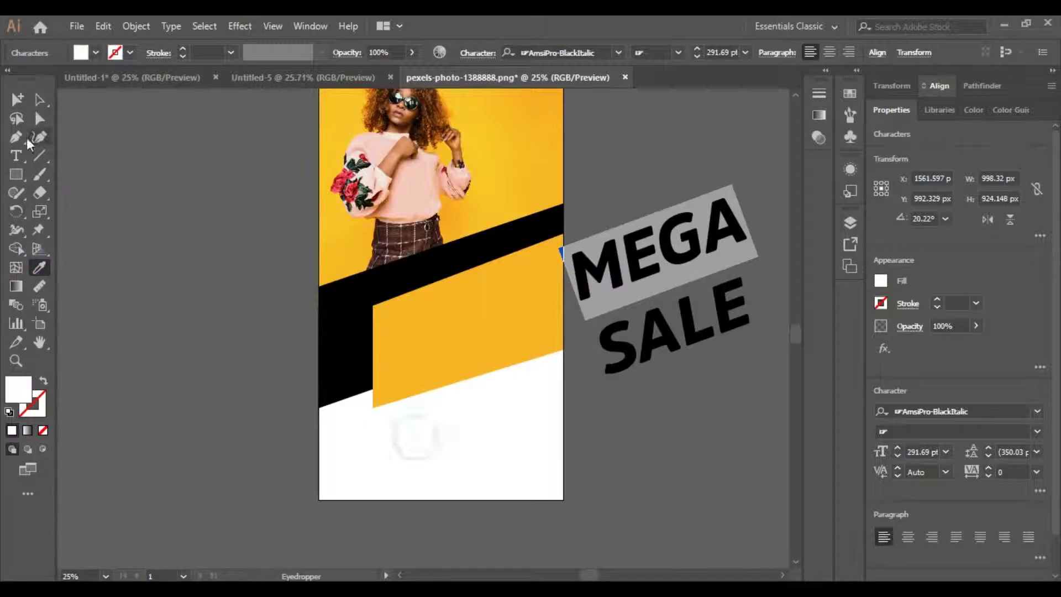
pyautogui.click(40, 100)
# Expand the MEGA SALE text's object and fill into shapes and ungroup the letters
pyautogui.click(670, 225)
pyautogui.click(136, 26)
pyautogui.click(202, 185)
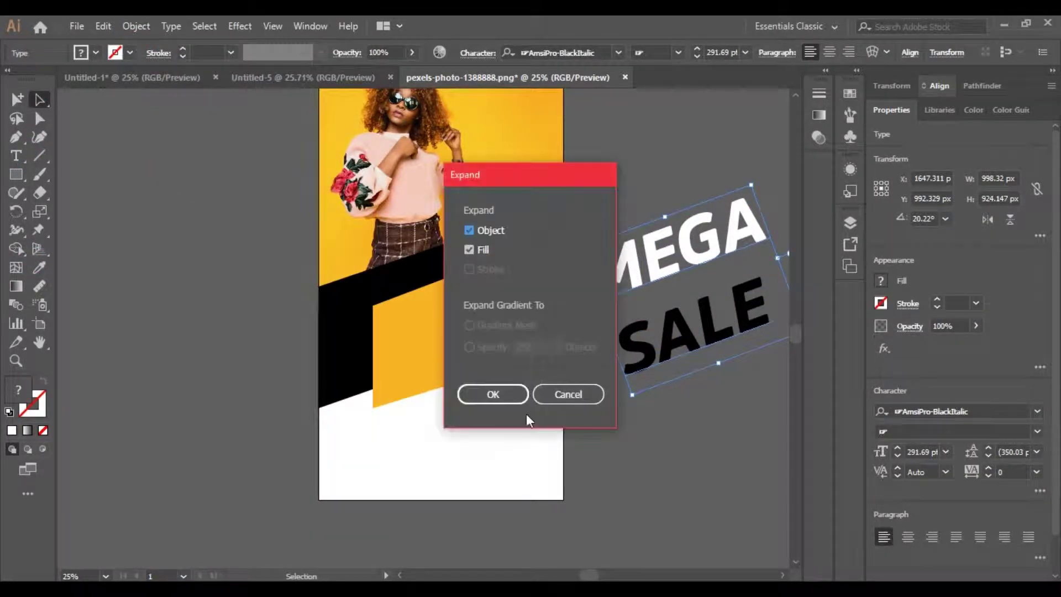
pyautogui.click(493, 395)
pyautogui.click(652, 288)
pyautogui.click(710, 301)
pyautogui.click(136, 26)
pyautogui.click(194, 99)
# Group the SALE letters and the MEGA letters as two separate groups
pyautogui.moveTo(769, 354); pyautogui.dragTo(697, 322)
pyautogui.click(135, 26)
pyautogui.click(196, 79)
pyautogui.moveTo(769, 201); pyautogui.dragTo(586, 261)
pyautogui.click(135, 26)
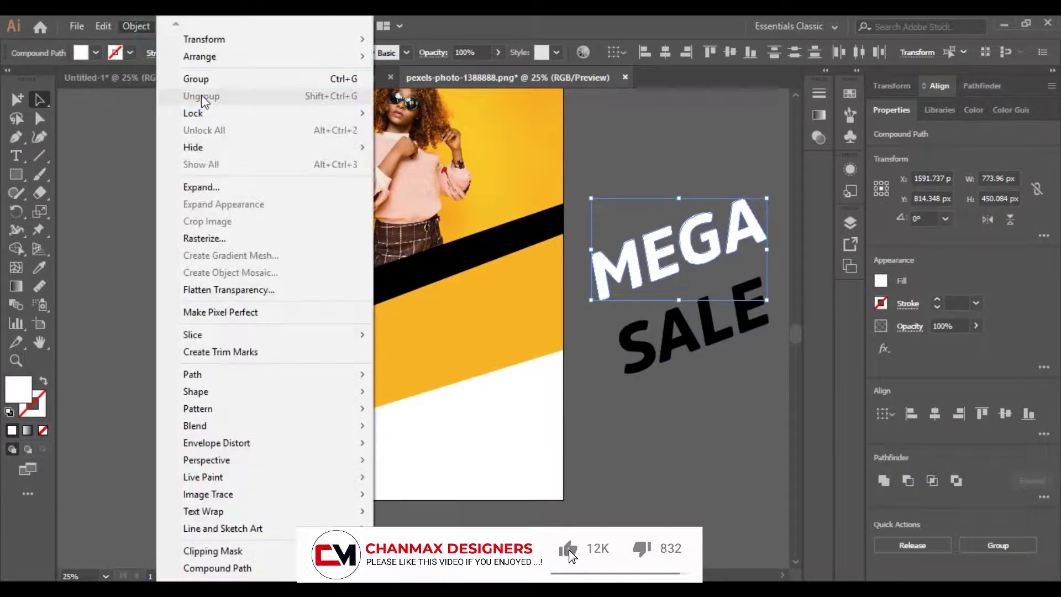
pyautogui.click(197, 80)
pyautogui.click(708, 398)
# Nudge the word SALE upward to close the gap beneath MEGA
pyautogui.click(749, 326)
pyautogui.hotkey('shift', 'Up')
pyautogui.hotkey('shift', 'Up')
pyautogui.hotkey('shift', 'Up')
pyautogui.hotkey('shift', 'Up')
pyautogui.hotkey('shift', 'Up')
pyautogui.hotkey('shift', 'Up')
pyautogui.hotkey('shift', 'Up')
pyautogui.hotkey('shift', 'Up')
# Group MEGA and SALE together and position the lettering over the orange slanted shape
pyautogui.moveTo(752, 385); pyautogui.dragTo(423, 271)
pyautogui.click(135, 26)
pyautogui.click(197, 79)
pyautogui.moveTo(475, 376); pyautogui.dragTo(470, 355)
pyautogui.click(661, 376)
# Widen the orange slanted shape by moving its left edge slightly outward
pyautogui.click(378, 358)
pyautogui.moveTo(373, 321)
pyautogui.mouseDown()
pyautogui.moveTo(384, 320)
pyautogui.moveTo(354, 325)
pyautogui.moveTo(363, 322)
pyautogui.mouseUp()
pyautogui.click(694, 321)
pyautogui.click(420, 386)
pyautogui.click(658, 410)
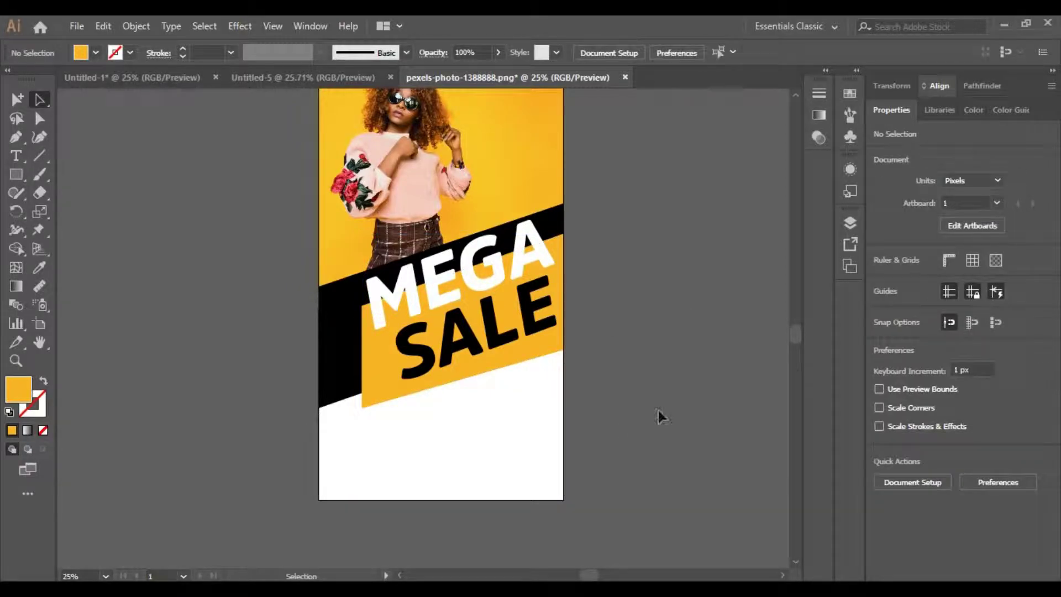
# Cover the artboard's blank lower area with an orange rectangle about 1081 × 742 px and send it to the back
pyautogui.scroll(-1, 658, 385)
pyautogui.press('m')
pyautogui.moveTo(319, 354); pyautogui.dragTo(564, 481)
pyautogui.rightClick(517, 432)
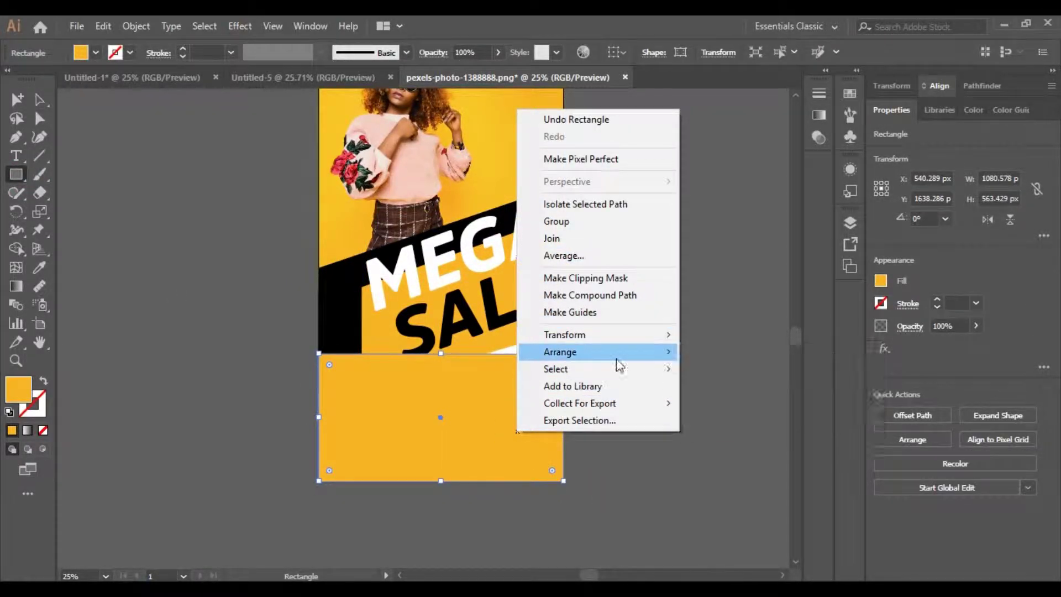
pyautogui.moveTo(616, 355)
pyautogui.click(714, 403)
pyautogui.moveTo(440, 354); pyautogui.dragTo(440, 326)
pyautogui.press('a')
pyautogui.click(174, 190)
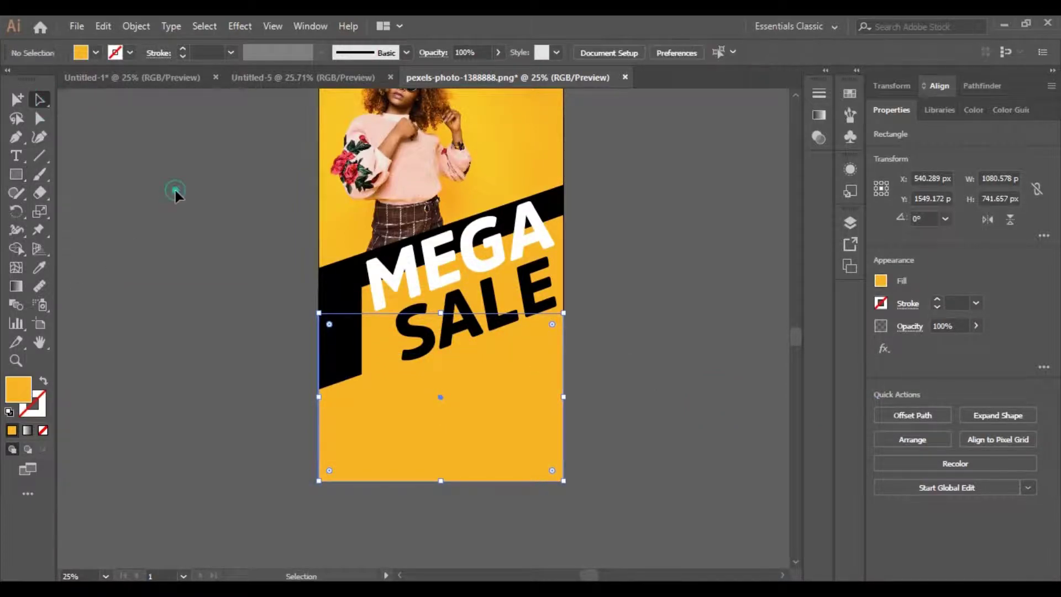
pyautogui.scroll(1, 737, 370)
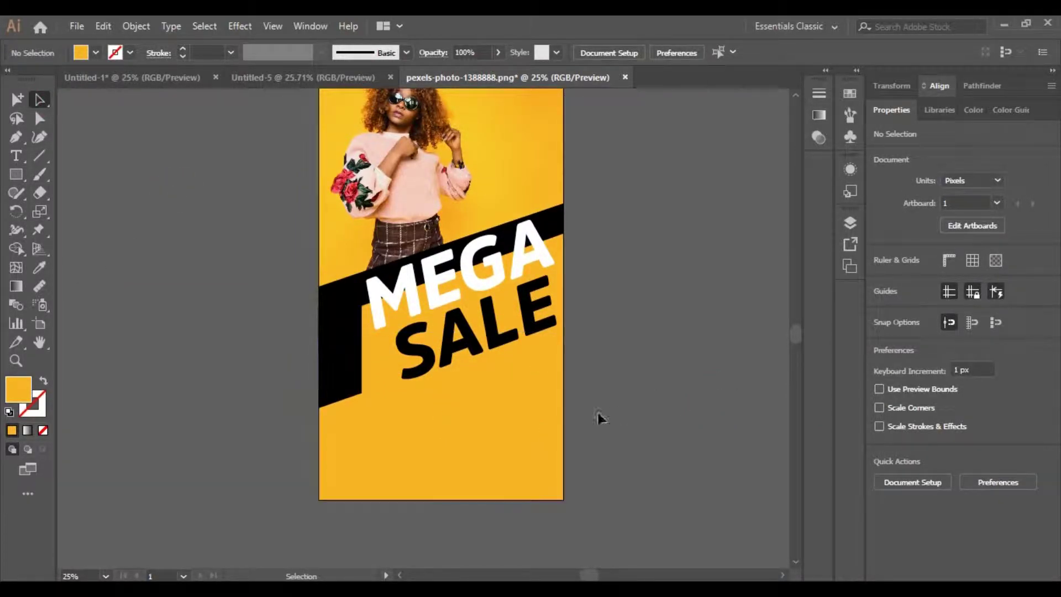
# Draw a slanted line spanning about 298 × 113 px below the black band with the Pen tool
pyautogui.press('p')
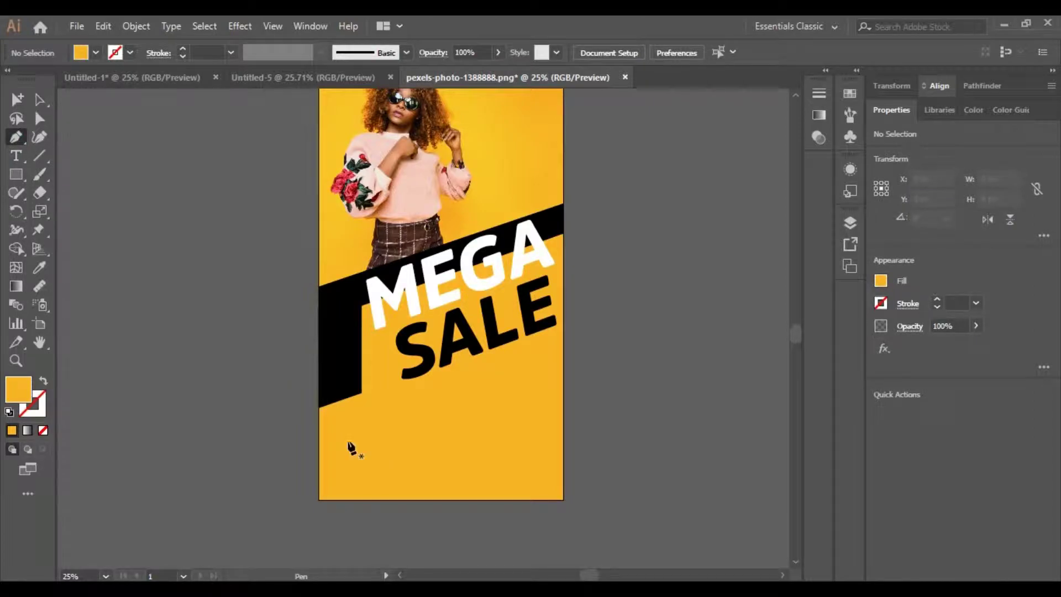
pyautogui.click(334, 428)
pyautogui.click(401, 404)
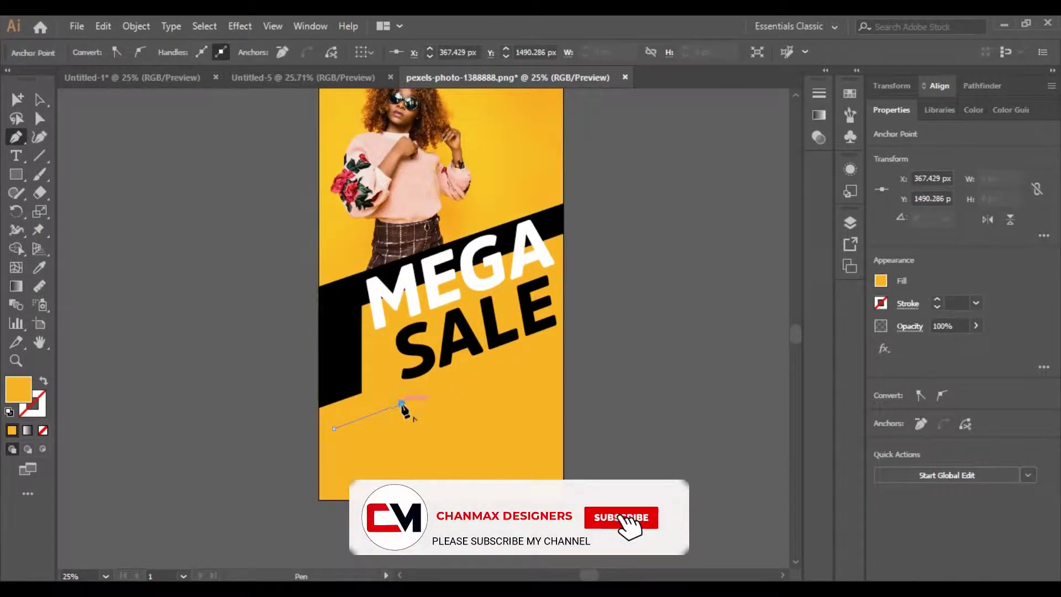
# Give the slanted line no fill and a black 30 pt stroke with round caps
pyautogui.click(39, 99)
pyautogui.doubleClick(33, 406)
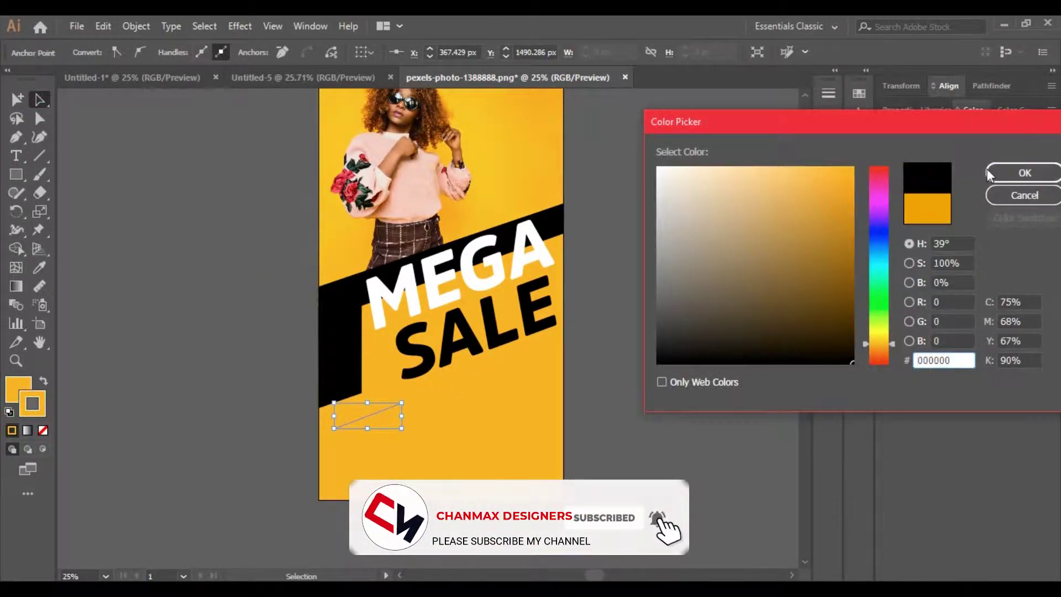
pyautogui.click(989, 171)
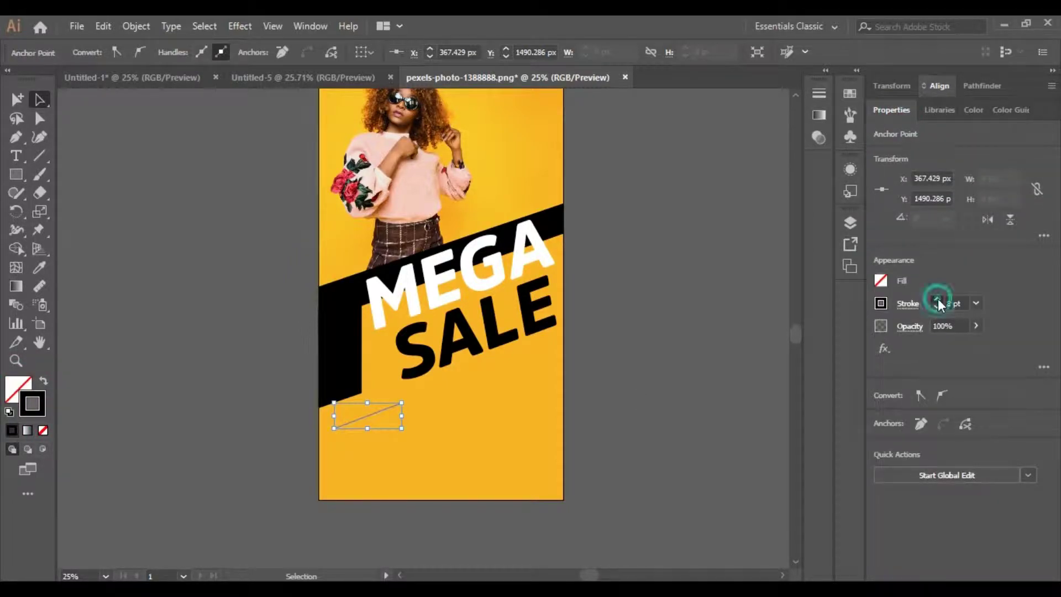
pyautogui.click(936, 307)
pyautogui.click(937, 308)
pyautogui.click(906, 303)
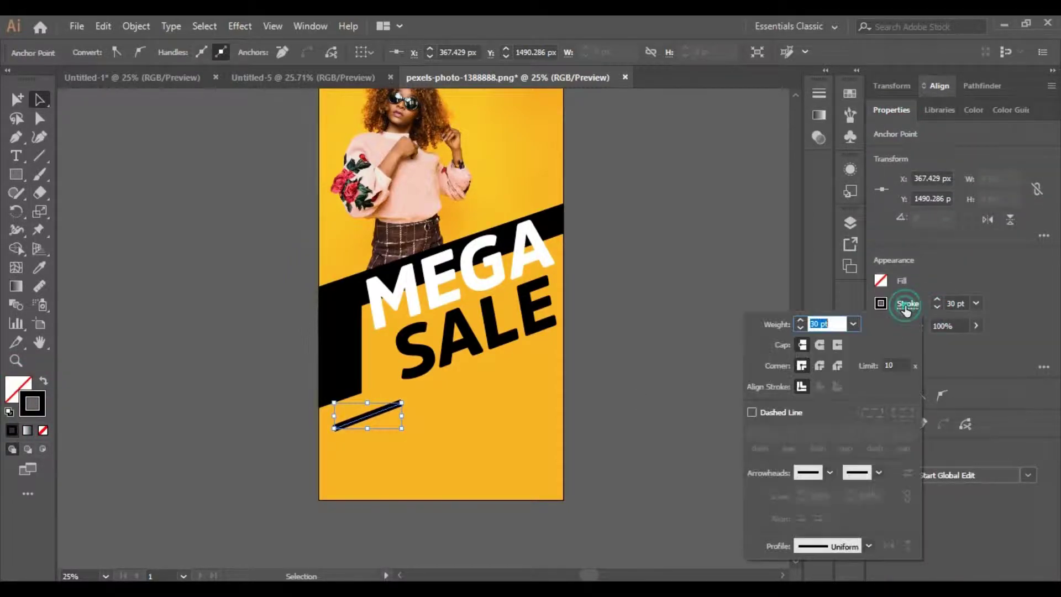
pyautogui.click(683, 349)
# Duplicate the black slanted line six times, scattering the copies across the lower orange area
pyautogui.click(393, 412)
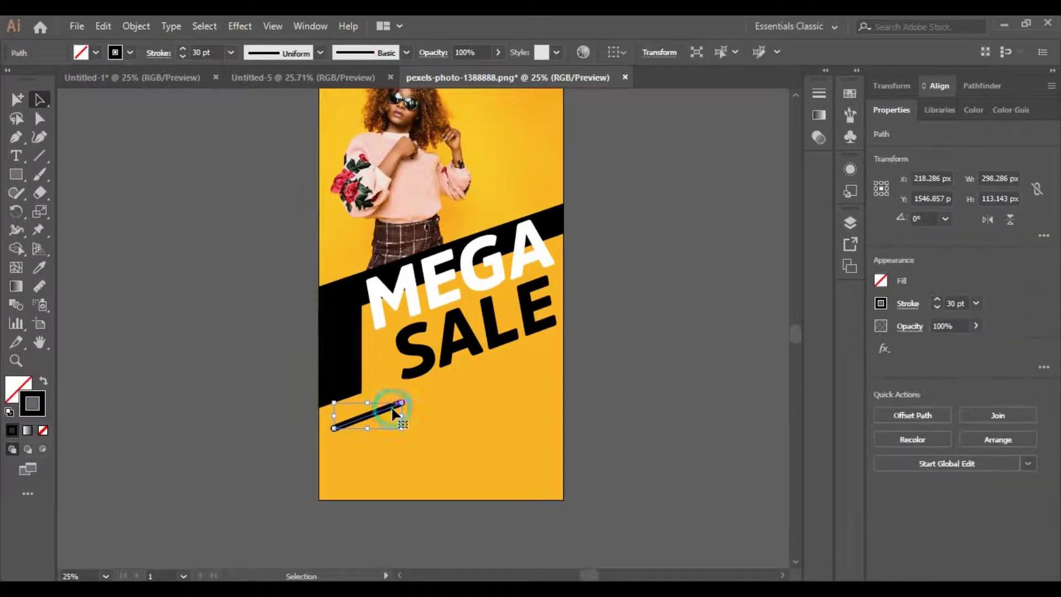
pyautogui.moveTo(442, 408); pyautogui.dragTo(527, 383)
pyautogui.moveTo(527, 383); pyautogui.dragTo(388, 469)
pyautogui.click(92, 260)
# Change the stroke of the slanted line beside the upper-left black one to white
pyautogui.click(415, 411)
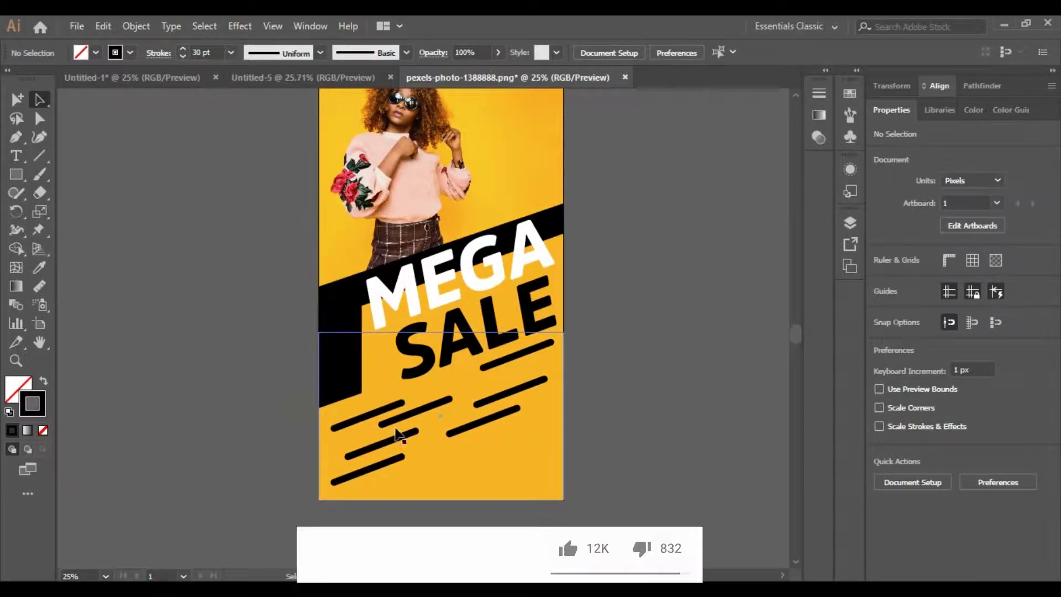
pyautogui.doubleClick(32, 403)
pyautogui.click(657, 167)
pyautogui.click(1017, 182)
pyautogui.click(513, 495)
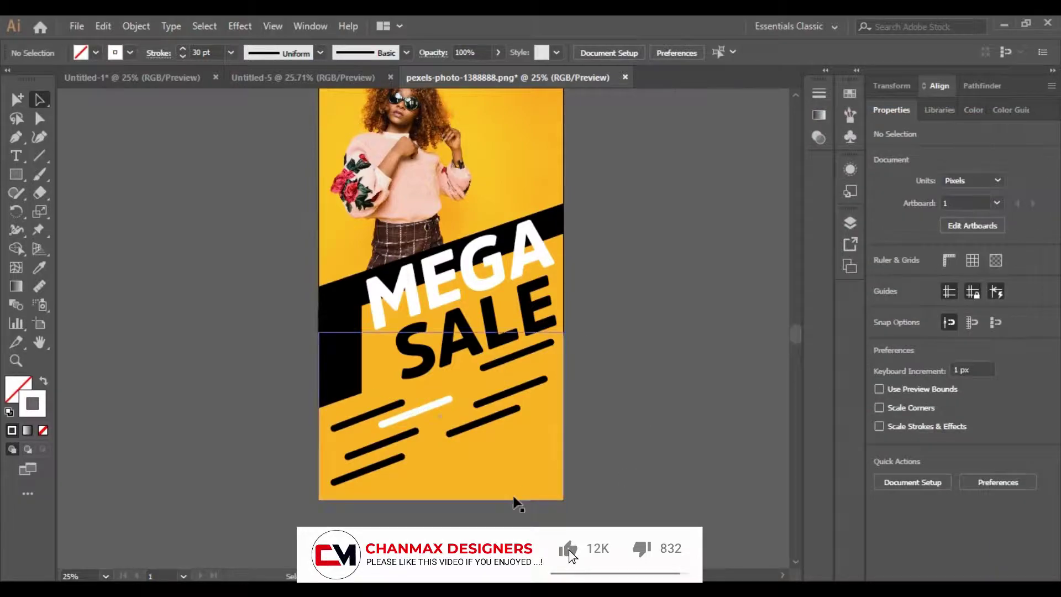
# Shorten the white line and some black lines, and shift the remaining lines into closer staggered rows
pyautogui.click(425, 409)
pyautogui.moveTo(450, 399); pyautogui.dragTo(423, 447)
pyautogui.click(682, 492)
pyautogui.click(449, 432)
pyautogui.hotkey('ctrl', 'z')
pyautogui.click(613, 489)
pyautogui.click(640, 429)
pyautogui.moveTo(498, 396); pyautogui.dragTo(441, 420)
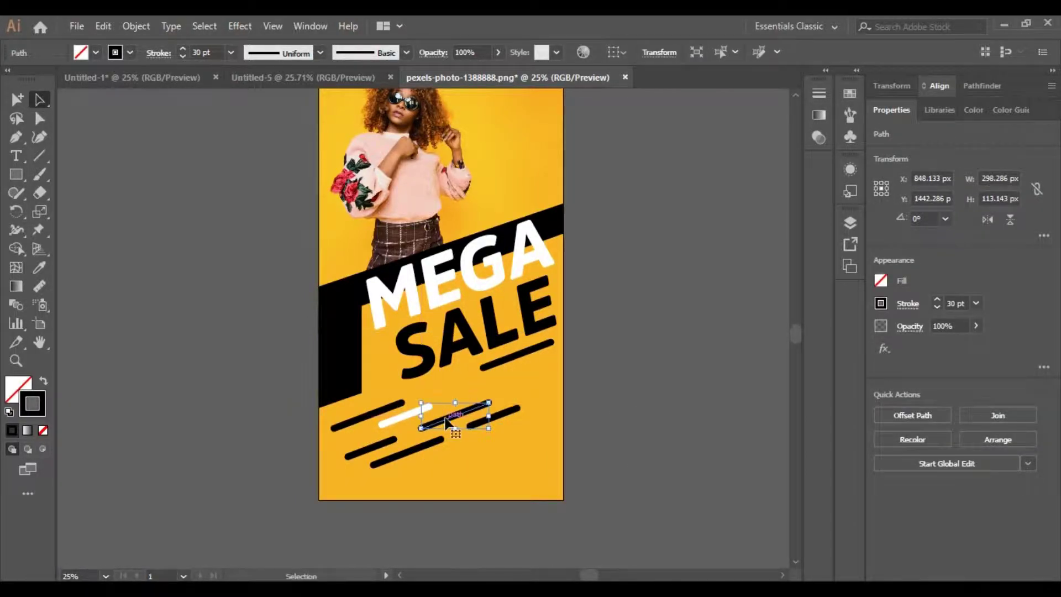
# Shorten the black line directly beneath SALE and the lowest black line
pyautogui.click(619, 400)
pyautogui.click(486, 374)
pyautogui.click(622, 383)
pyautogui.click(497, 363)
pyautogui.moveTo(480, 369); pyautogui.dragTo(500, 361)
pyautogui.click(630, 376)
pyautogui.click(436, 442)
pyautogui.moveTo(443, 438)
pyautogui.mouseDown()
pyautogui.moveTo(456, 438)
pyautogui.moveTo(425, 445)
pyautogui.mouseUp()
pyautogui.click(626, 442)
# Duplicate the short white line three times below SALE and give two of the copies a 70 pt stroke
pyautogui.moveTo(510, 412); pyautogui.dragTo(534, 378)
pyautogui.click(700, 408)
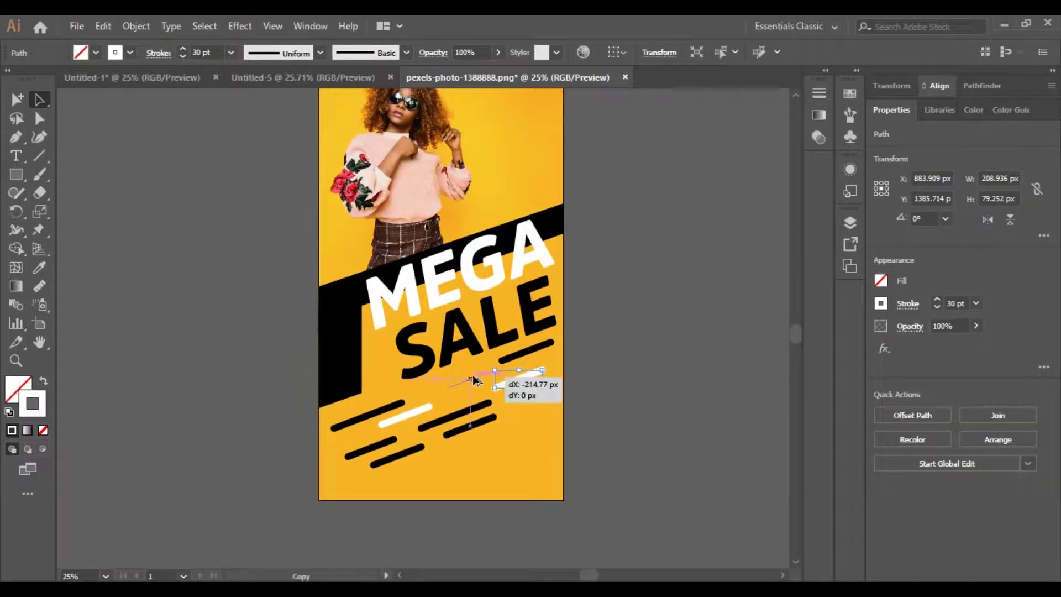
pyautogui.click(937, 306)
pyautogui.click(688, 365)
pyautogui.moveTo(463, 376); pyautogui.dragTo(539, 430)
pyautogui.click(149, 366)
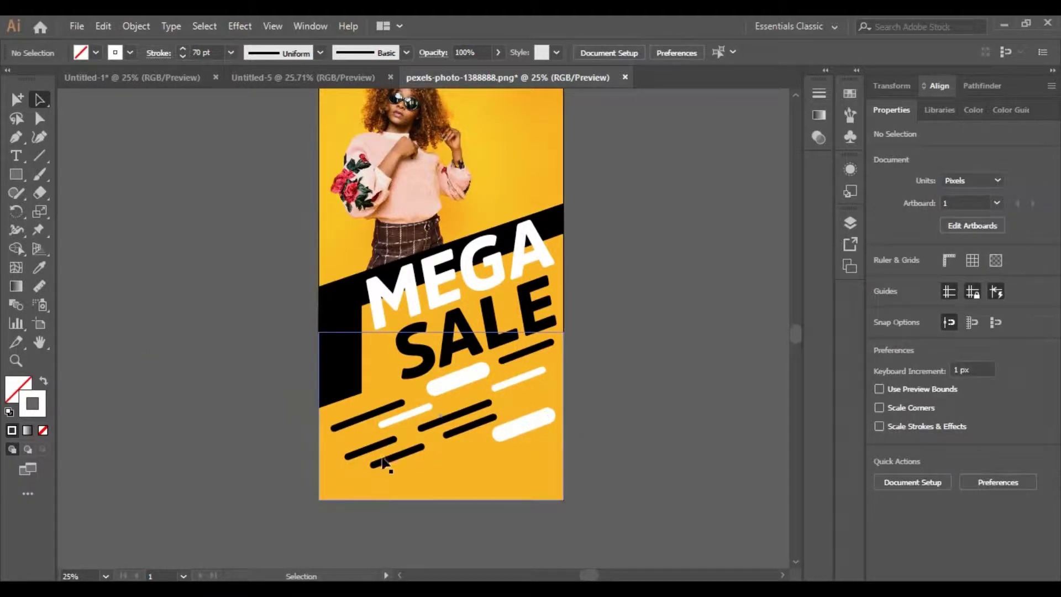
# Thicken the lowest black line's stroke to 60 pt
pyautogui.click(397, 456)
pyautogui.click(936, 299)
pyautogui.click(622, 449)
pyautogui.scroll(-1, 668, 385)
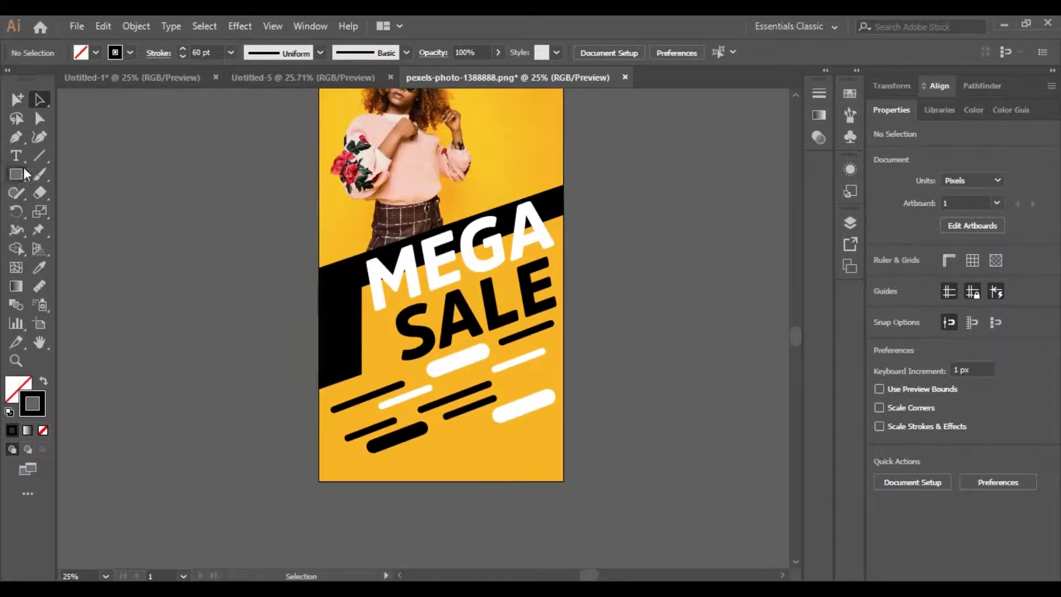
# Draw a black rectangle about 430 × 106 px near the poster's lower edge and fully round its corners into a button
pyautogui.click(24, 173)
pyautogui.moveTo(437, 448); pyautogui.dragTo(536, 473)
pyautogui.press('i')
pyautogui.click(341, 319)
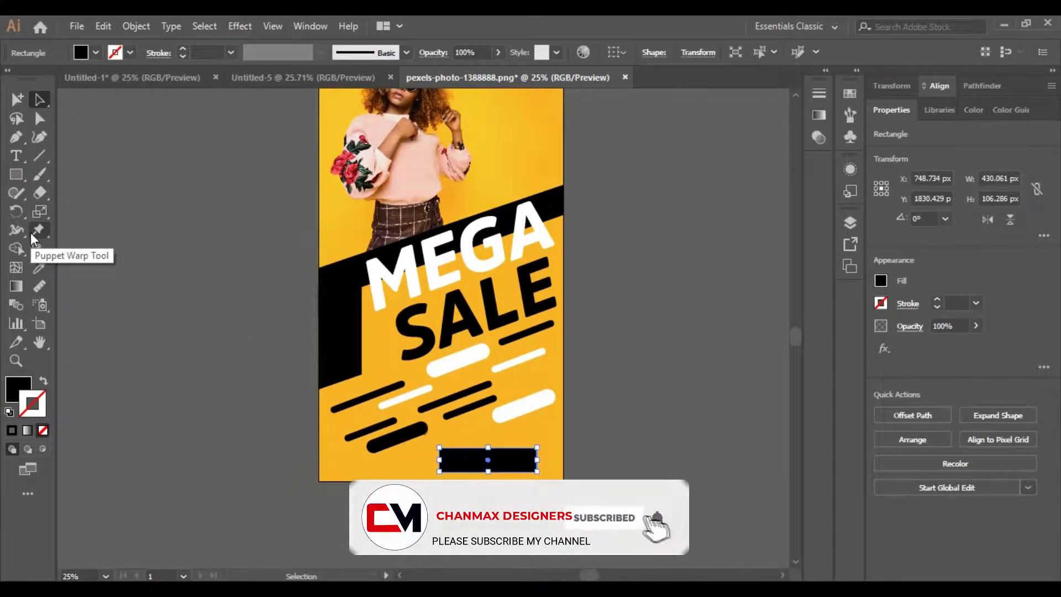
pyautogui.click(39, 118)
pyautogui.moveTo(452, 456); pyautogui.dragTo(489, 463)
pyautogui.click(630, 449)
# Add the text "Shop Now", place it on the black button and color it with the poster's orange
pyautogui.press('t')
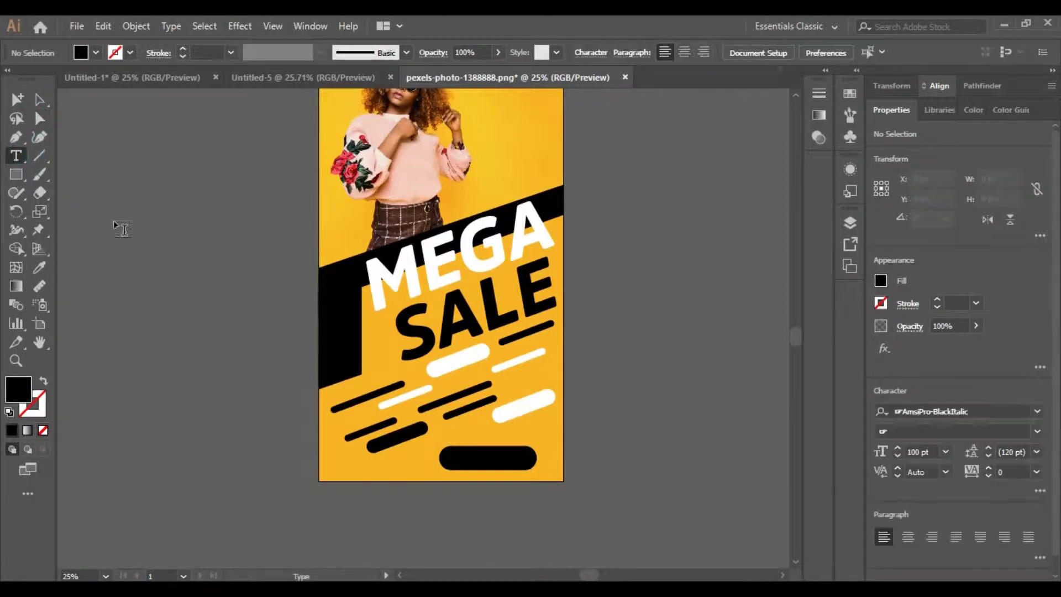
pyautogui.click(114, 219)
pyautogui.write('shop')
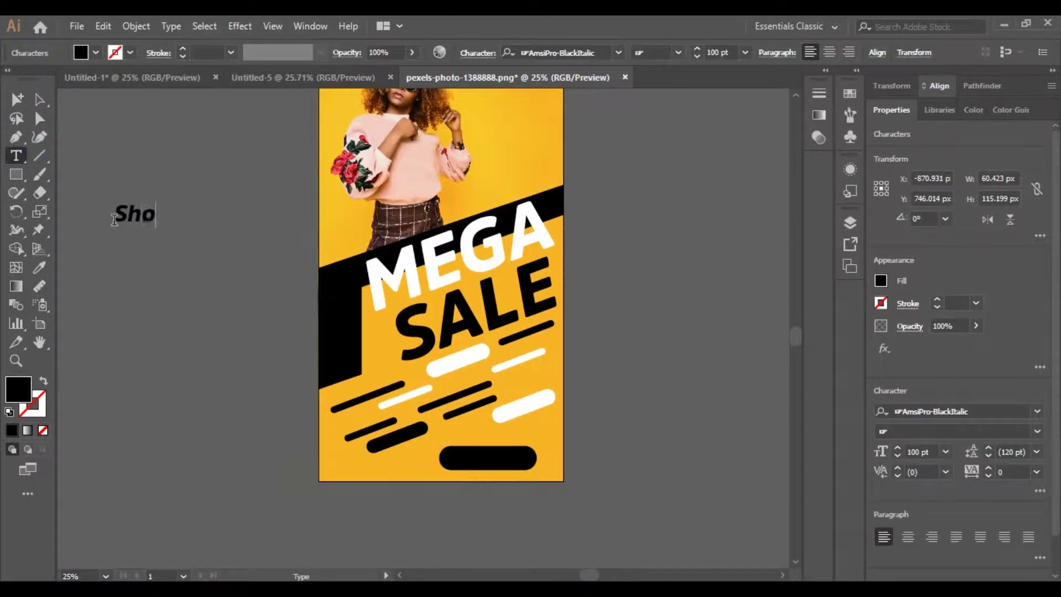
pyautogui.moveTo(226, 203); pyautogui.dragTo(499, 456)
pyautogui.click(360, 408)
# Nudge the Shop Now text down and to the right to center it on the black button
pyautogui.click(39, 100)
pyautogui.press('Down')
pyautogui.press('Down')
pyautogui.press('Down')
pyautogui.press('Down')
pyautogui.press('Down')
pyautogui.press('Down')
pyautogui.press('Down')
pyautogui.press('Right')
pyautogui.press('Right')
pyautogui.press('Right')
pyautogui.press('Right')
pyautogui.press('Right')
pyautogui.press('Right')
pyautogui.press('Right')
pyautogui.click(709, 453)
pyautogui.hotkey('ctrl', 'z')
pyautogui.click(714, 457)
# Give the Shop Now button a white (ffffff) 5 pt stroke
pyautogui.click(521, 466)
pyautogui.click(40, 410)
pyautogui.click(39, 410)
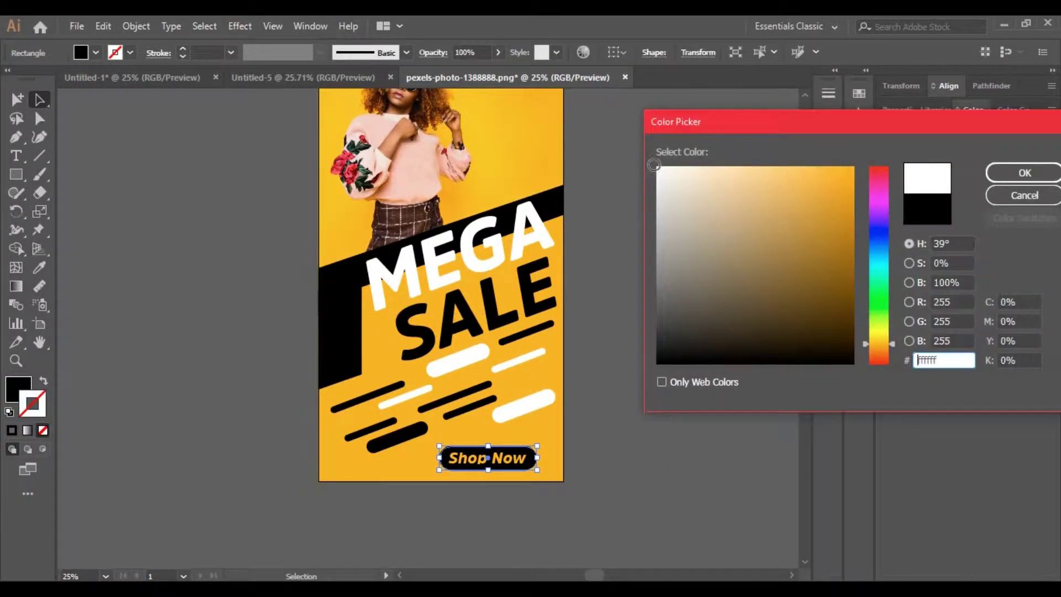
pyautogui.click(1021, 170)
pyautogui.click(183, 48)
pyautogui.click(257, 241)
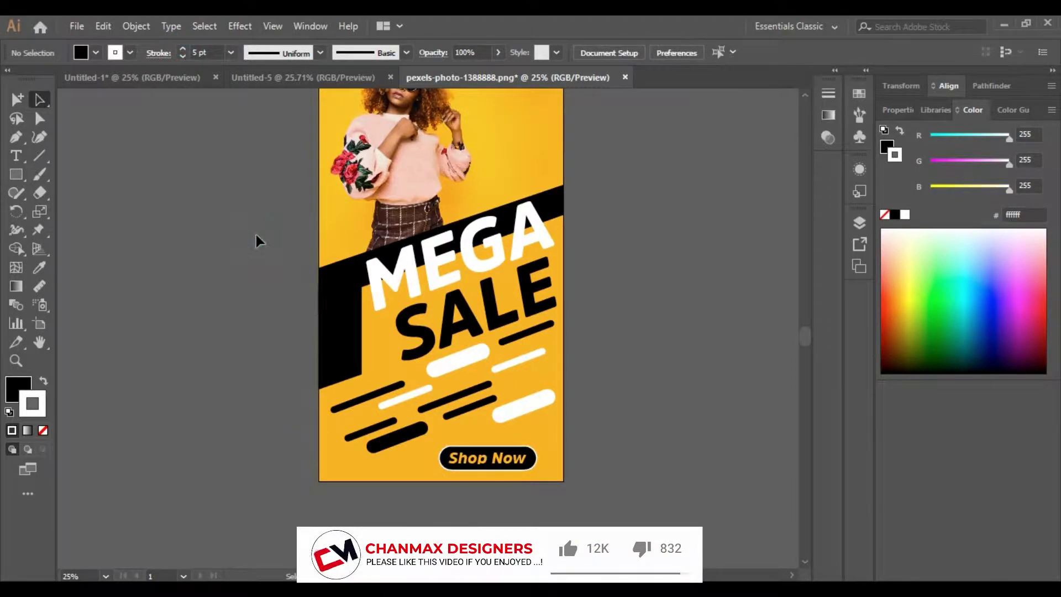
# Apply a drop shadow to the Shop Now button
pyautogui.click(522, 469)
pyautogui.click(240, 26)
pyautogui.moveTo(298, 205)
pyautogui.click(522, 205)
pyautogui.click(796, 298)
pyautogui.click(883, 298)
pyautogui.click(686, 328)
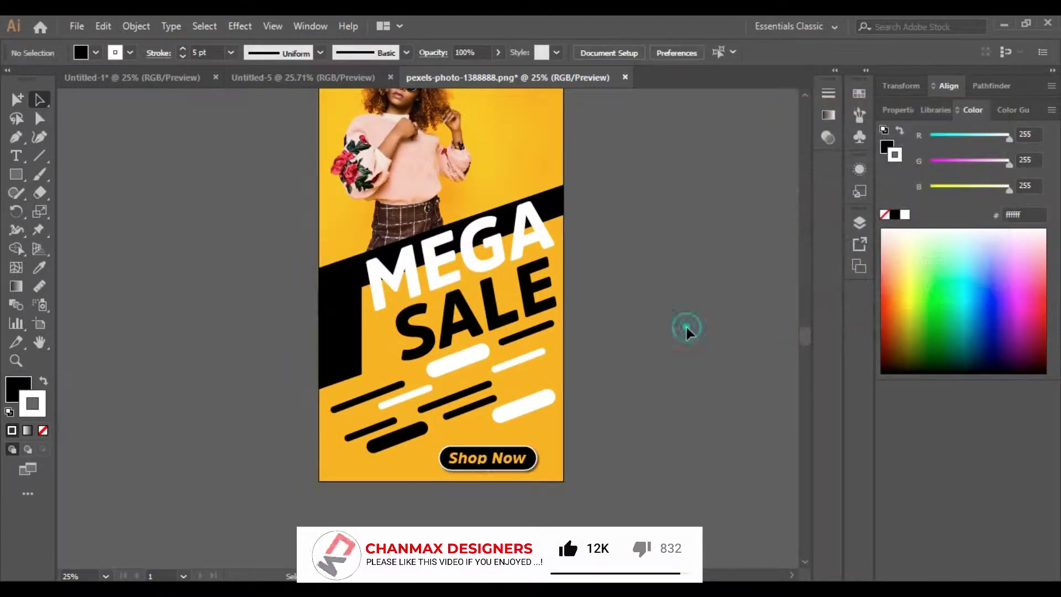
# Apply a Multiply drop shadow to the black slanted band with 75% opacity, X offset 7 px, Y offset -18 px and 25 px blur
pyautogui.scroll(2, 735, 262)
pyautogui.click(549, 267)
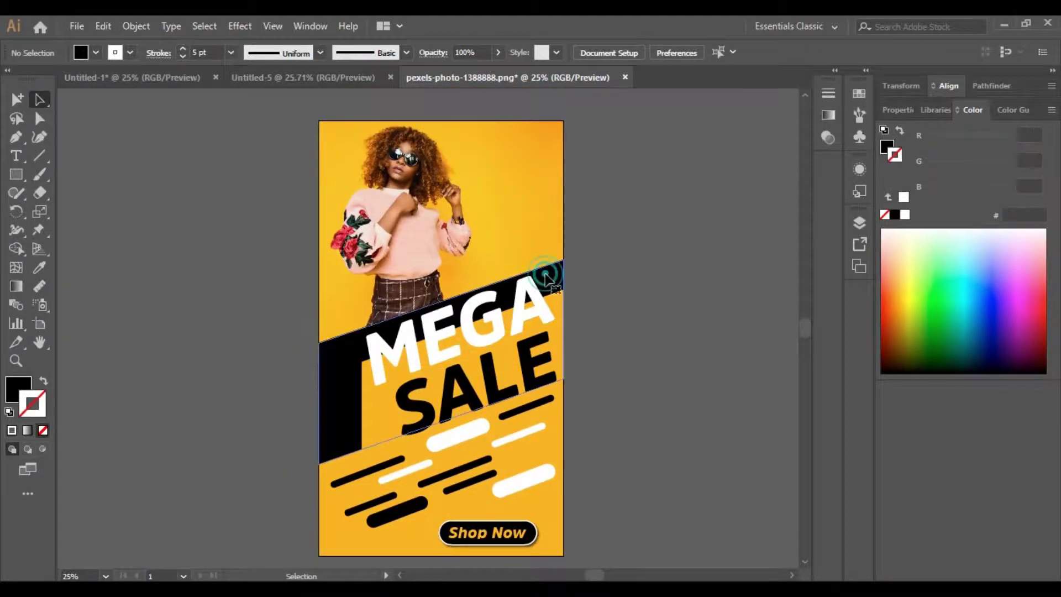
pyautogui.click(240, 26)
pyautogui.click(441, 205)
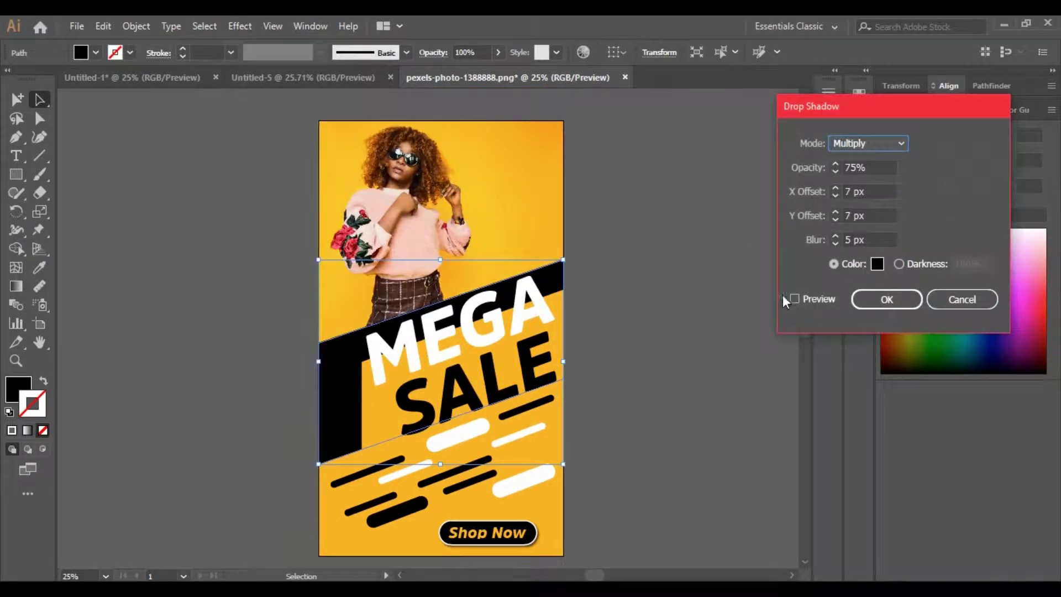
pyautogui.click(795, 299)
pyautogui.click(796, 300)
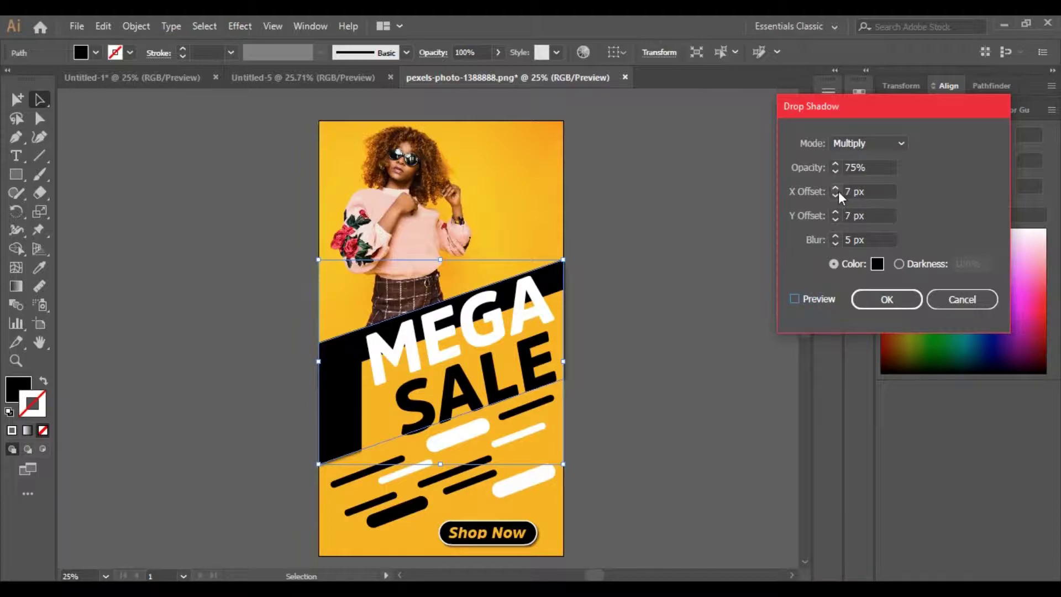
pyautogui.click(835, 219)
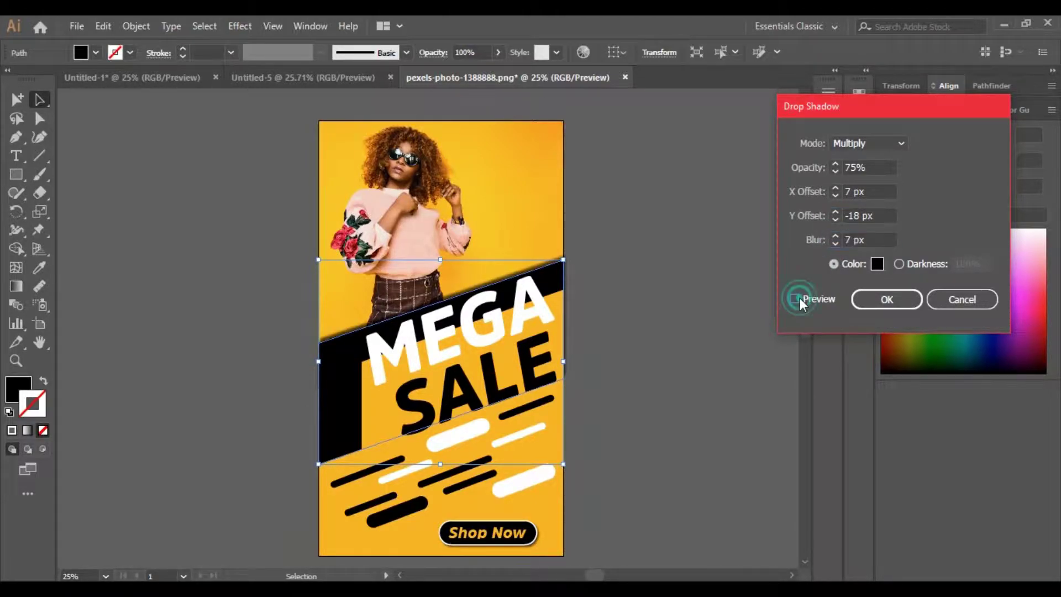
pyautogui.click(837, 234)
pyautogui.write('22')
pyautogui.click(796, 298)
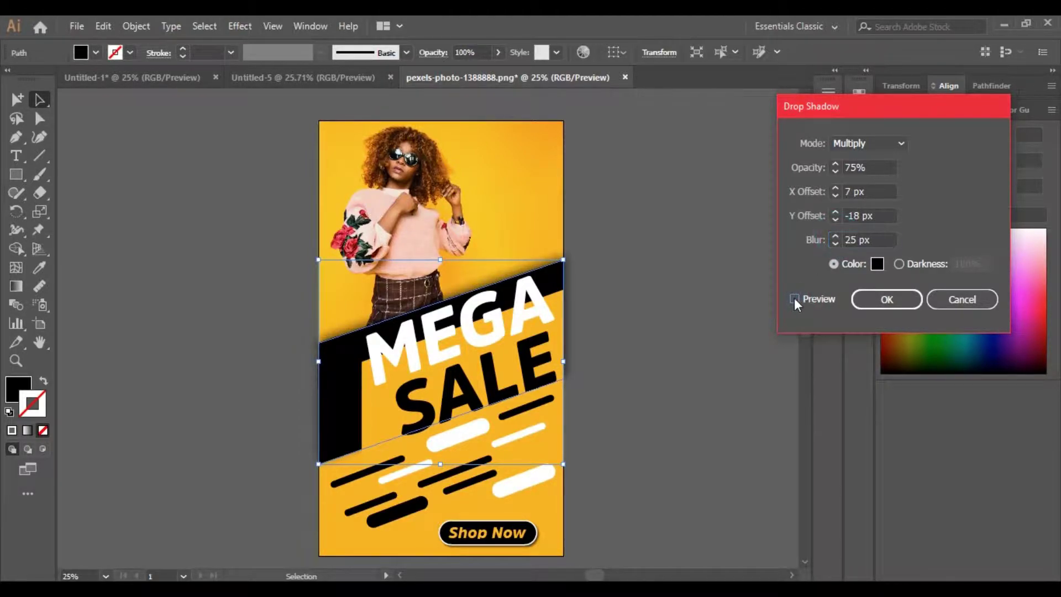
pyautogui.press('Return')
pyautogui.click(731, 314)
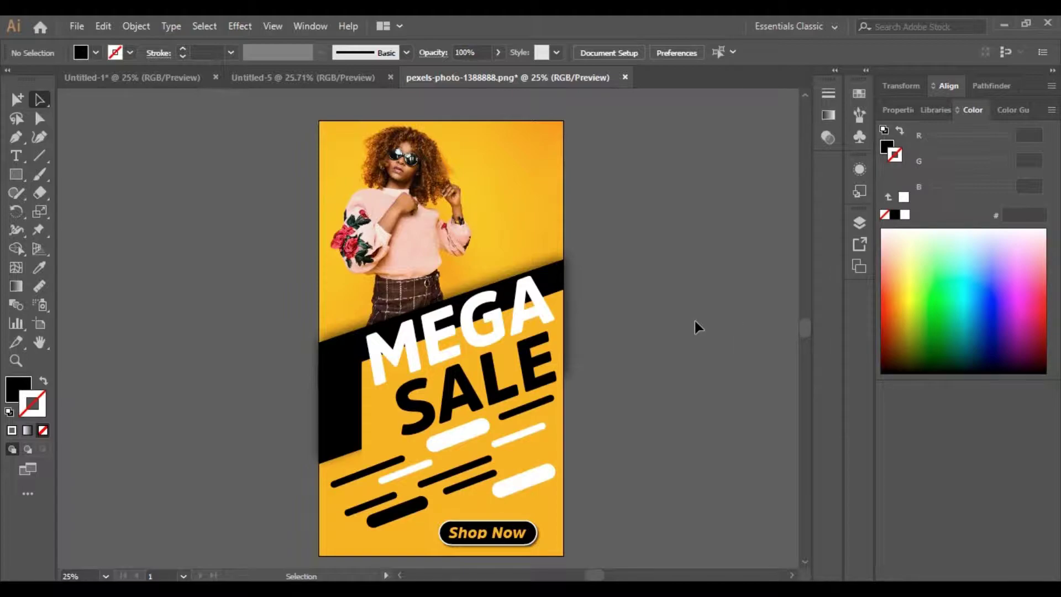
# Add five short white slanted lines with a 30 pt stroke, staggered down the black block beside MEGA SALE
pyautogui.scroll(-1, 706, 319)
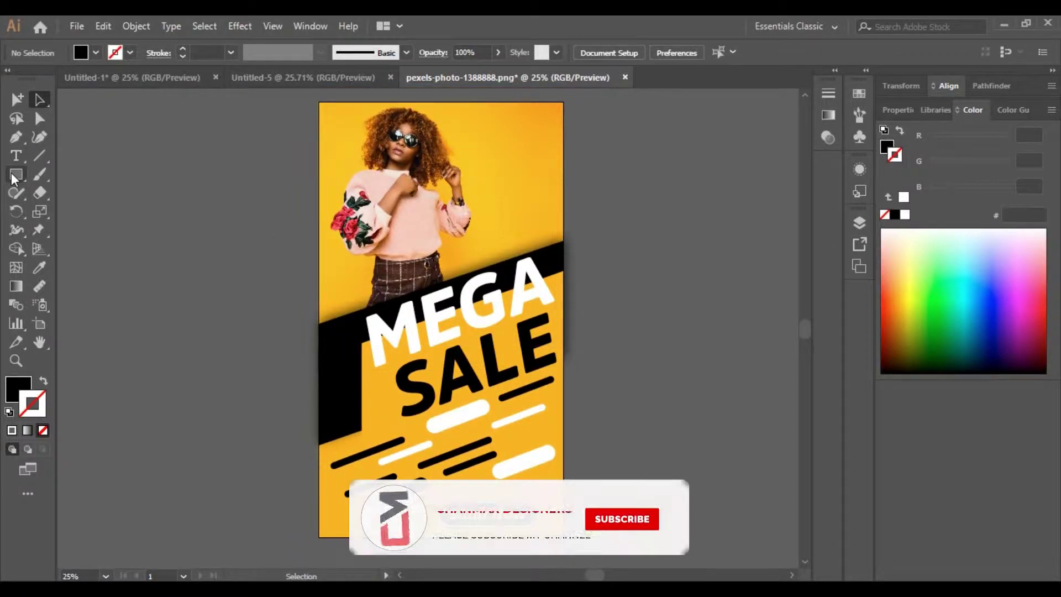
pyautogui.hotkey('shift', 'x')
pyautogui.moveTo(524, 414); pyautogui.dragTo(344, 410)
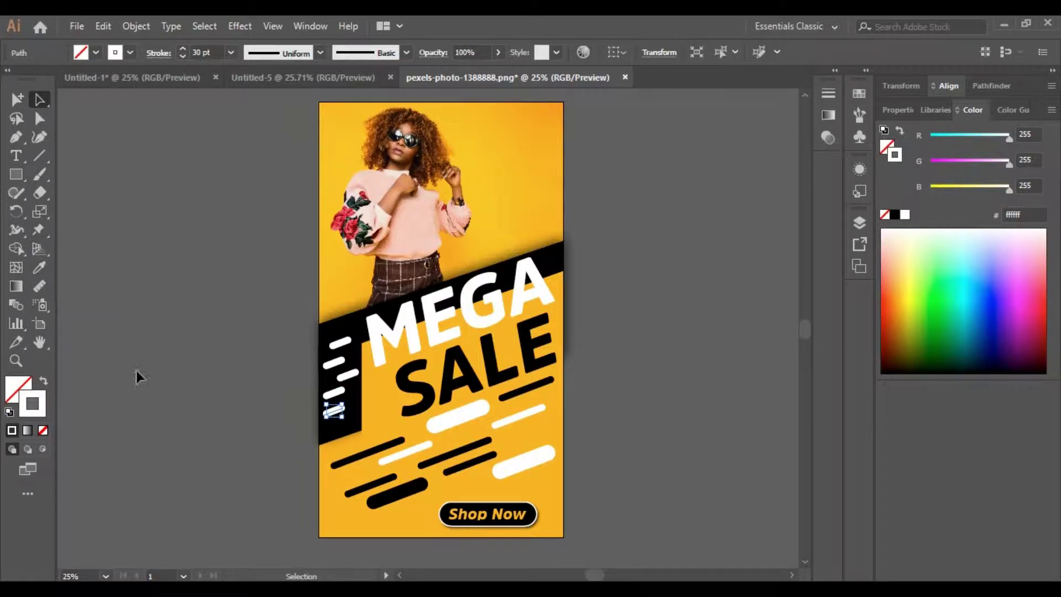
# Recolor the first and fourth short lines on the black block to the poster's orange (f0a300)
pyautogui.doubleClick(18, 390)
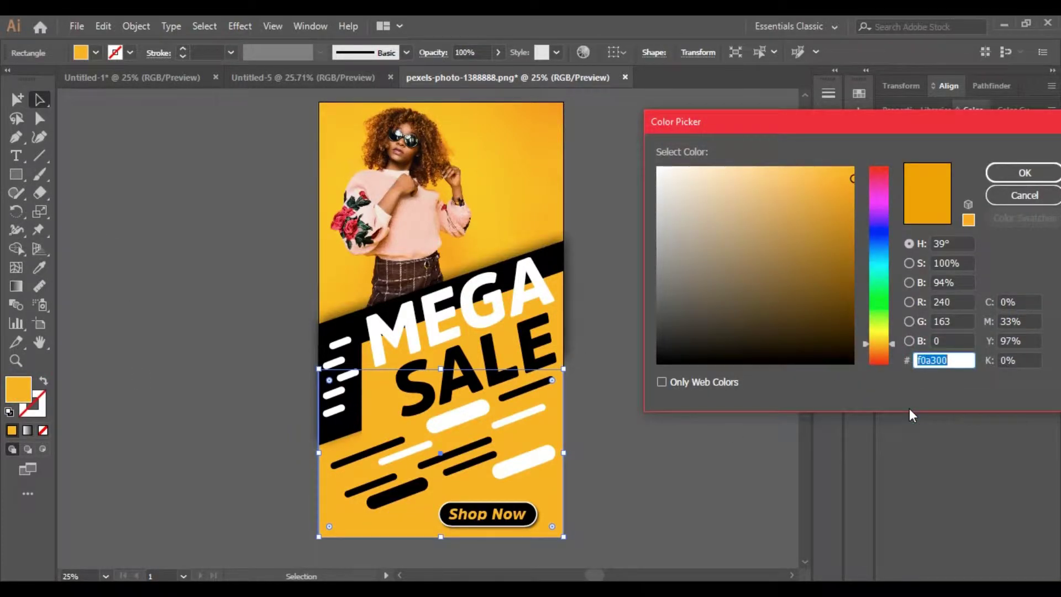
pyautogui.click(1024, 195)
pyautogui.click(340, 343)
pyautogui.doubleClick(33, 403)
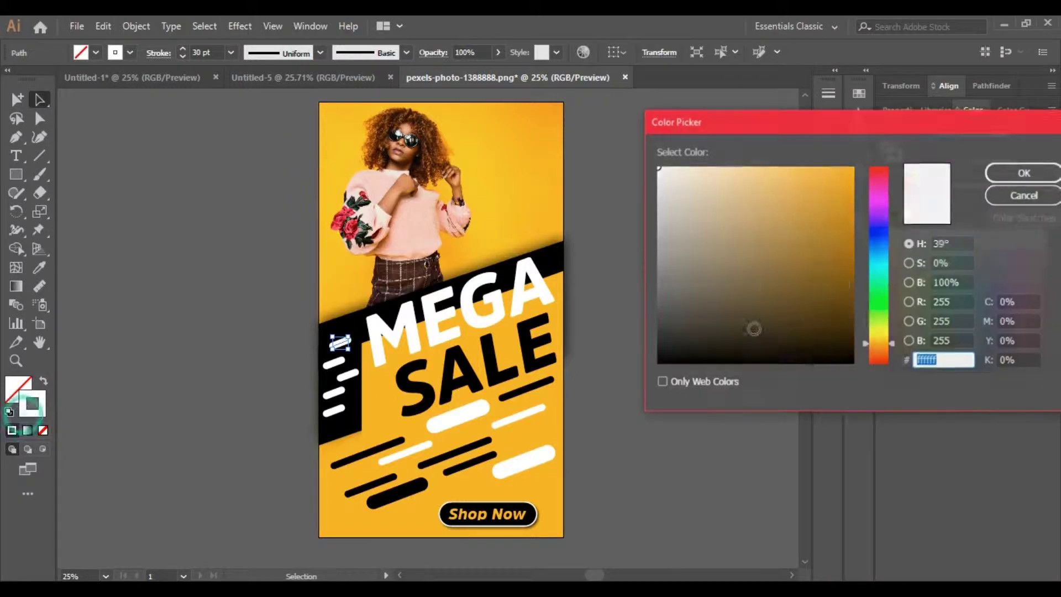
pyautogui.click(1023, 195)
pyautogui.click(39, 267)
pyautogui.click(342, 298)
pyautogui.click(39, 99)
pyautogui.click(89, 110)
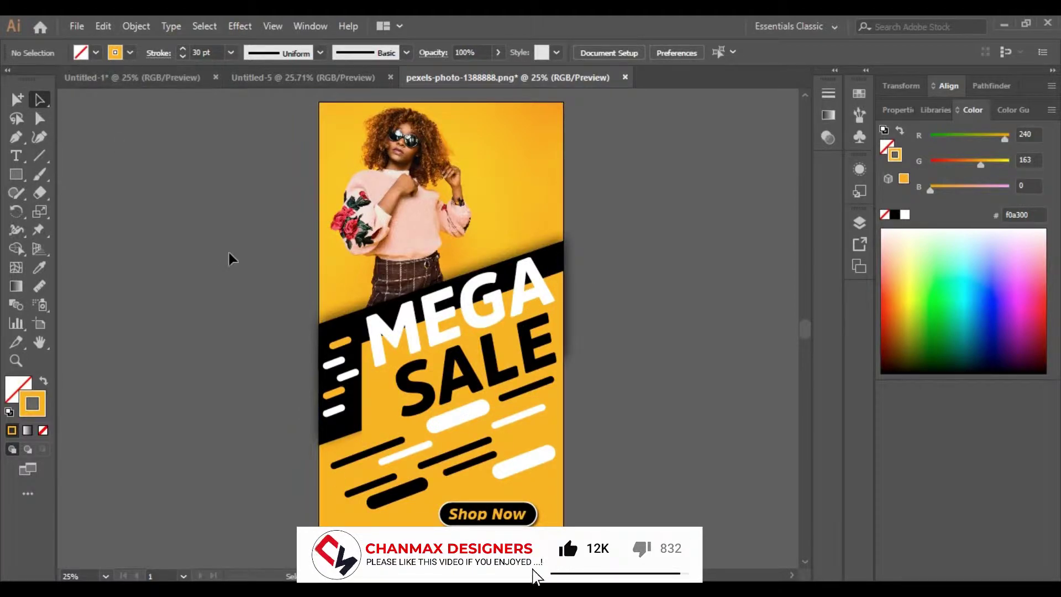
# Draw an unfilled, nearly square rectangle as a frame around the model's head and upper body
pyautogui.click(16, 360)
pyautogui.keyDown('alt'); pyautogui.click(465, 334); pyautogui.keyUp('alt')
pyautogui.click(442, 348)
pyautogui.scroll(3, 431, 344)
pyautogui.scroll(-2, 375, 331)
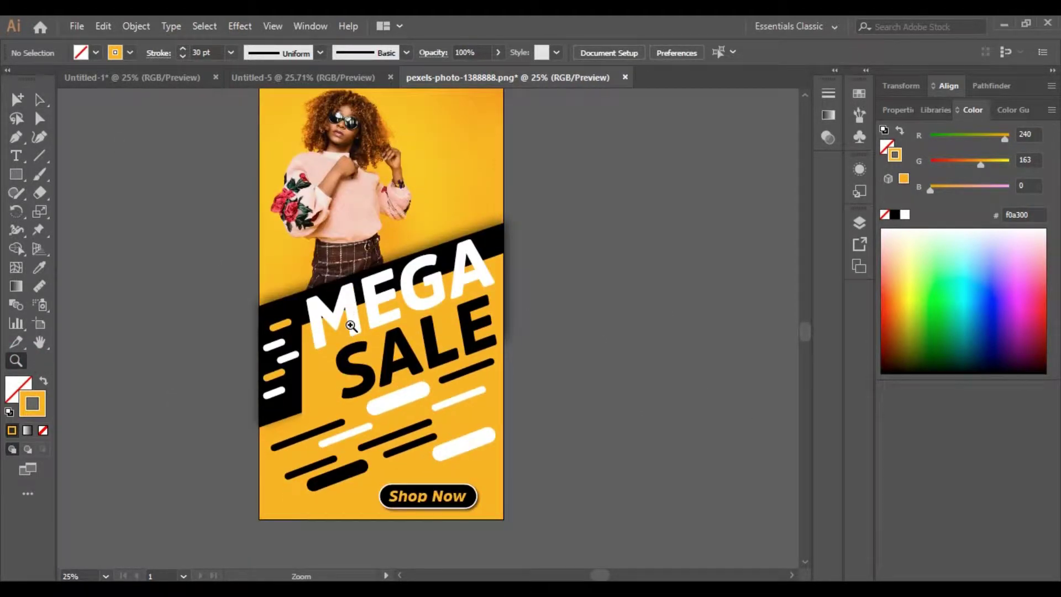
pyautogui.click(353, 326)
pyautogui.scroll(6, 475, 293)
pyautogui.click(501, 282)
pyautogui.scroll(1, 455, 283)
pyautogui.moveTo(203, 155); pyautogui.dragTo(483, 423)
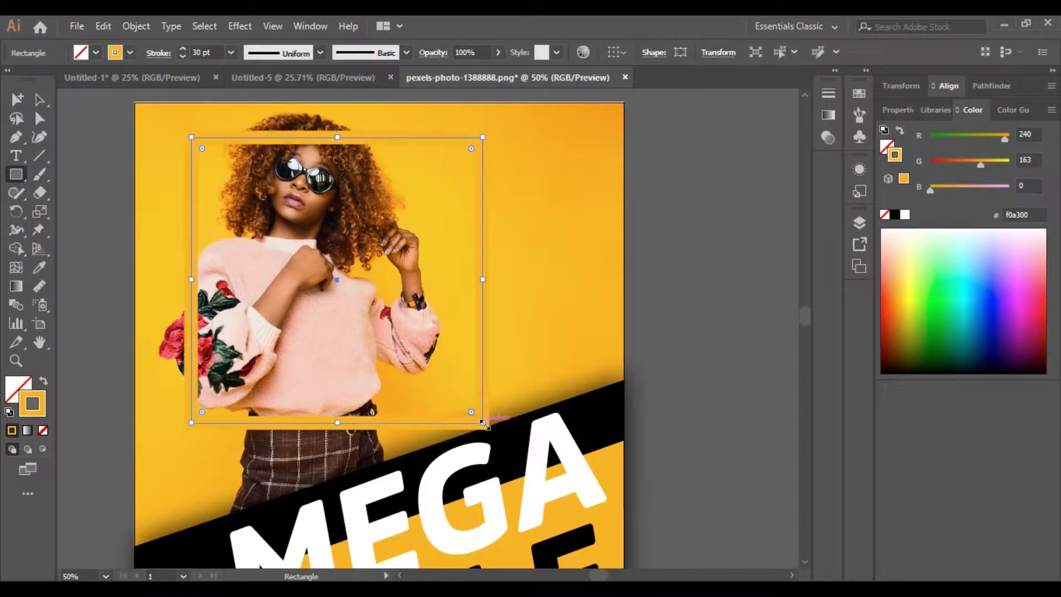
pyautogui.click(159, 58)
pyautogui.click(11, 159)
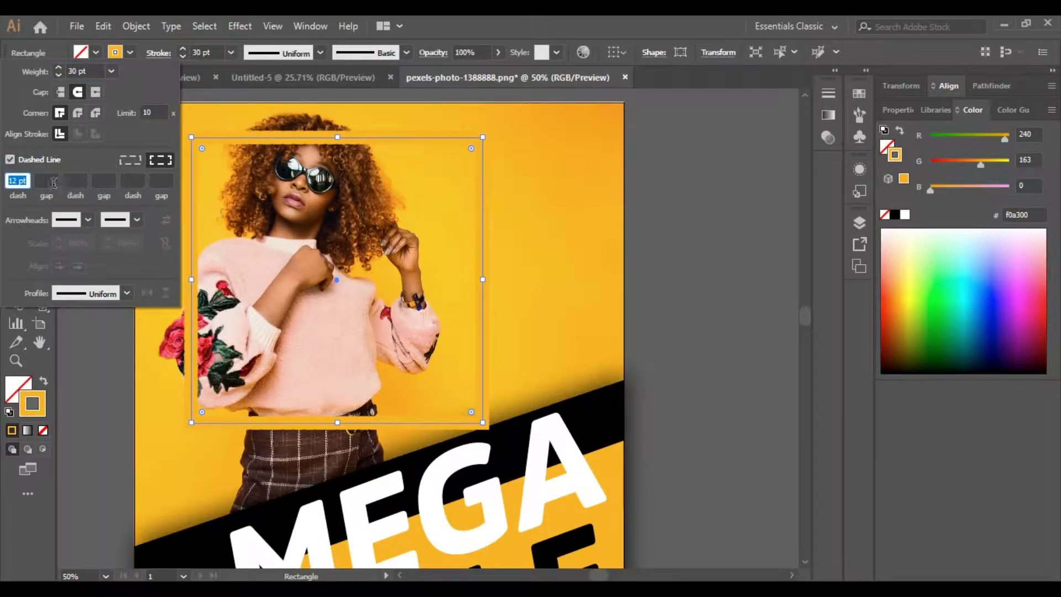
pyautogui.click(120, 55)
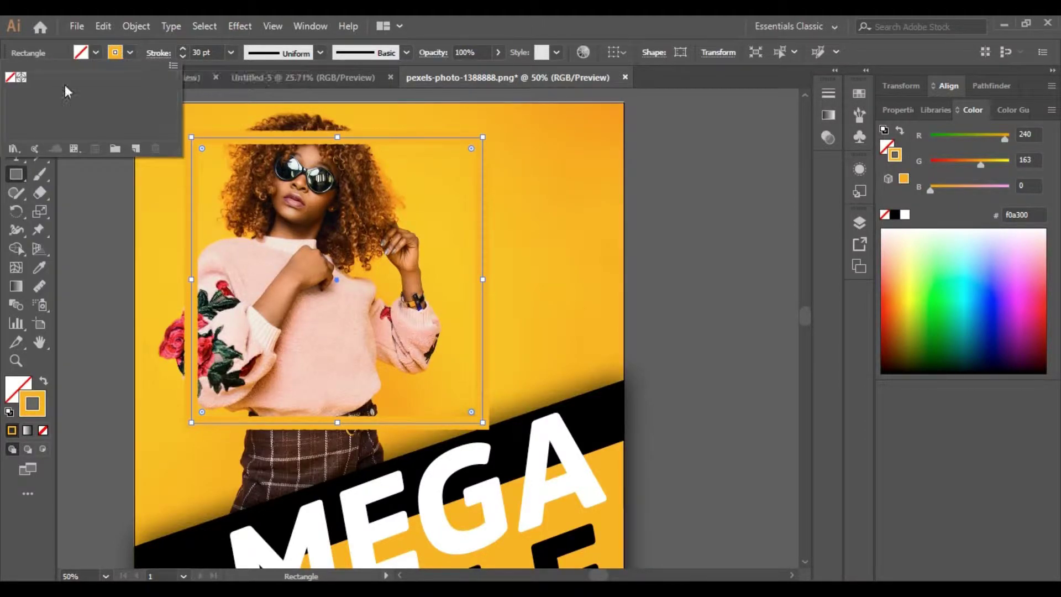
pyautogui.click(10, 77)
pyautogui.click(85, 54)
# Give the frame around the model a white (ffffff) 12 pt dashed stroke
pyautogui.doubleClick(30, 403)
pyautogui.write('ffffff')
pyautogui.click(1020, 171)
pyautogui.click(183, 50)
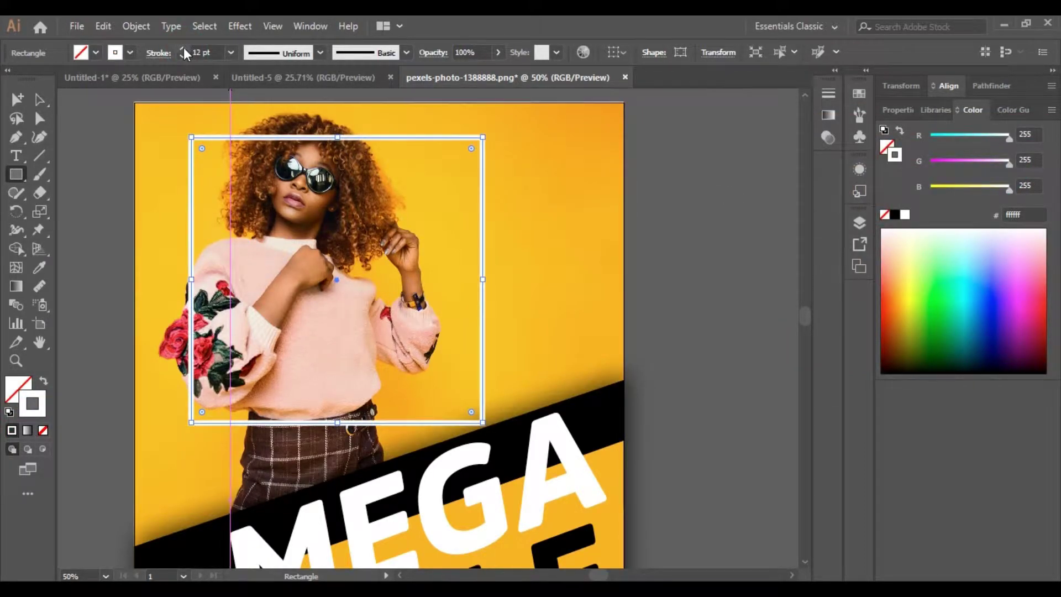
pyautogui.click(158, 53)
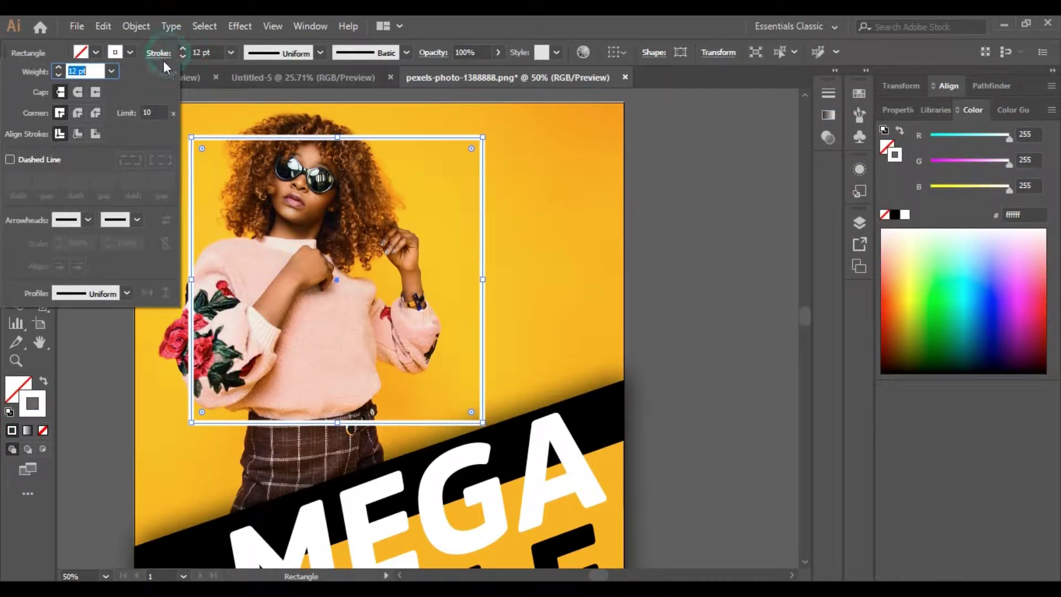
pyautogui.click(18, 159)
pyautogui.click(40, 100)
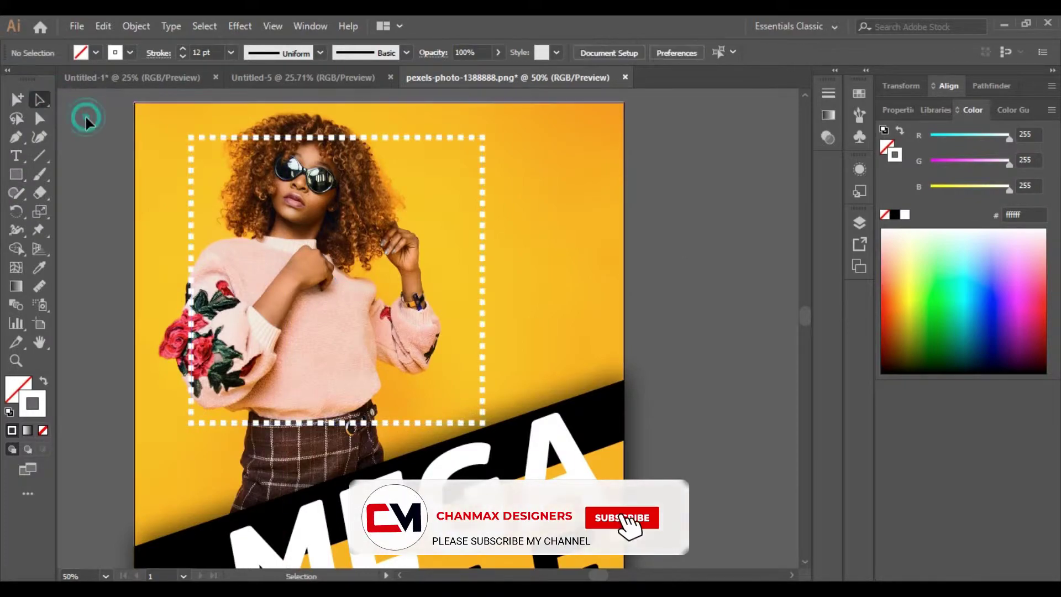
# Move the dashed frame slightly up and left, and place a copy offset down and to the right
pyautogui.moveTo(340, 137); pyautogui.dragTo(341, 132)
pyautogui.moveTo(483, 210); pyautogui.dragTo(453, 217)
pyautogui.click(561, 209)
pyautogui.click(677, 213)
pyautogui.moveTo(382, 132); pyautogui.dragTo(403, 142)
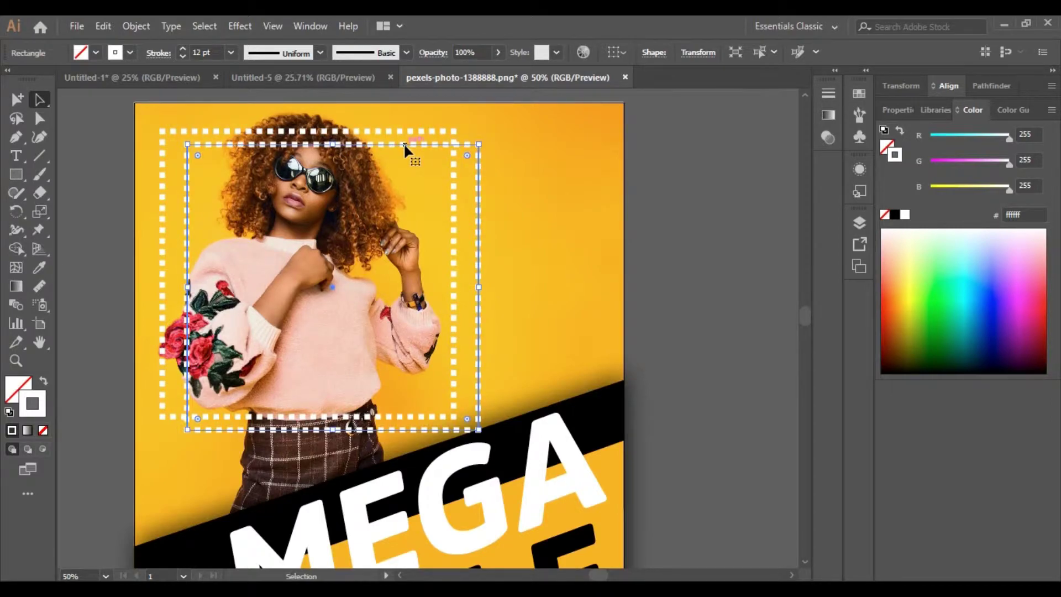
# Set the copied dashed frame's stroke to black (000000) at 3 pt
pyautogui.doubleClick(41, 408)
pyautogui.write('000000')
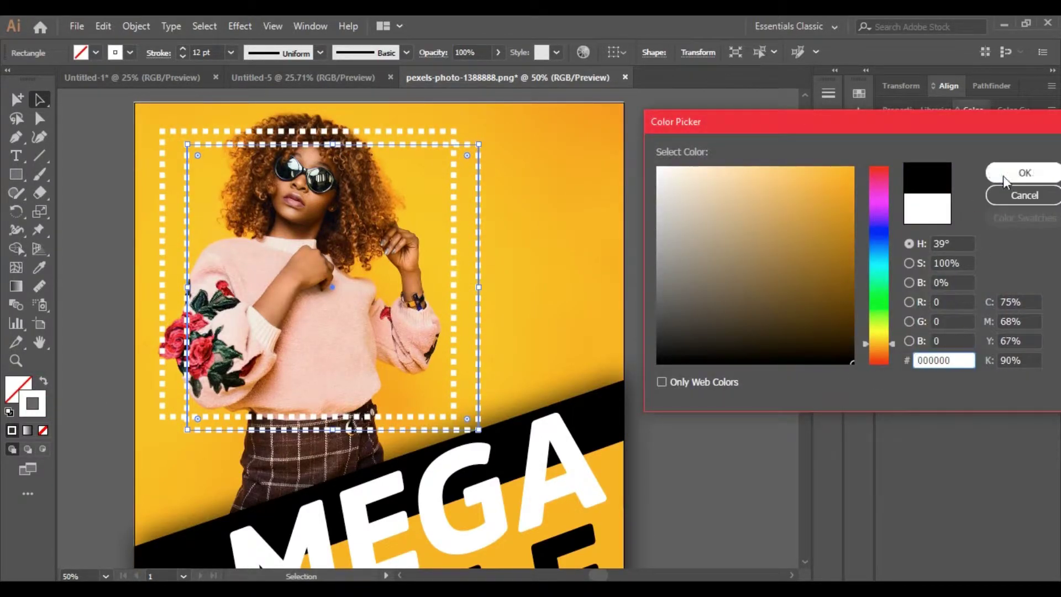
pyautogui.click(1004, 182)
pyautogui.click(145, 132)
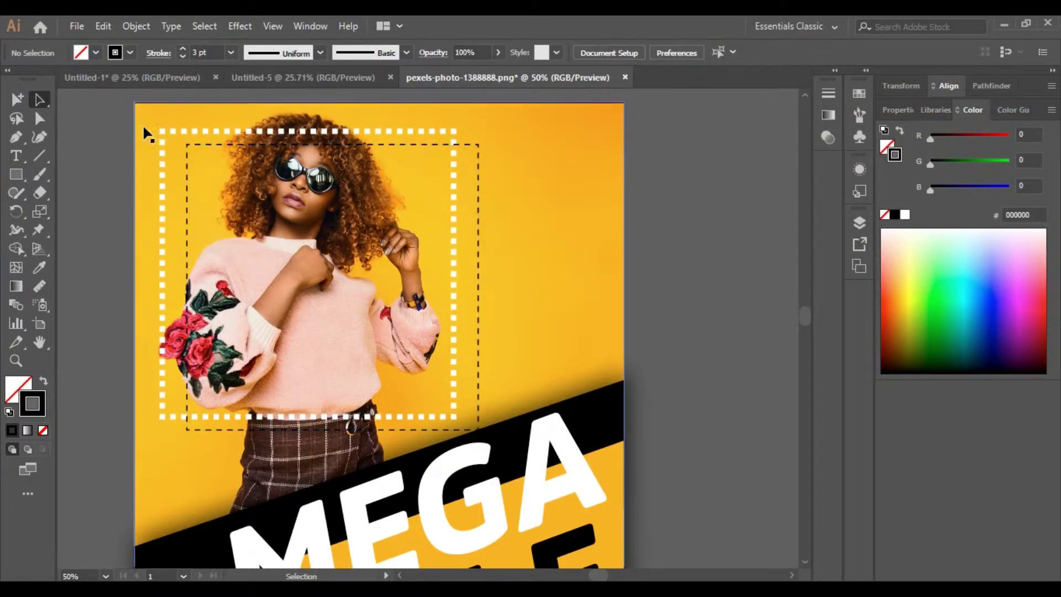
# Reduce the white dashed frame's stroke weight to 3 pt
pyautogui.click(145, 134)
pyautogui.click(182, 57)
pyautogui.click(88, 150)
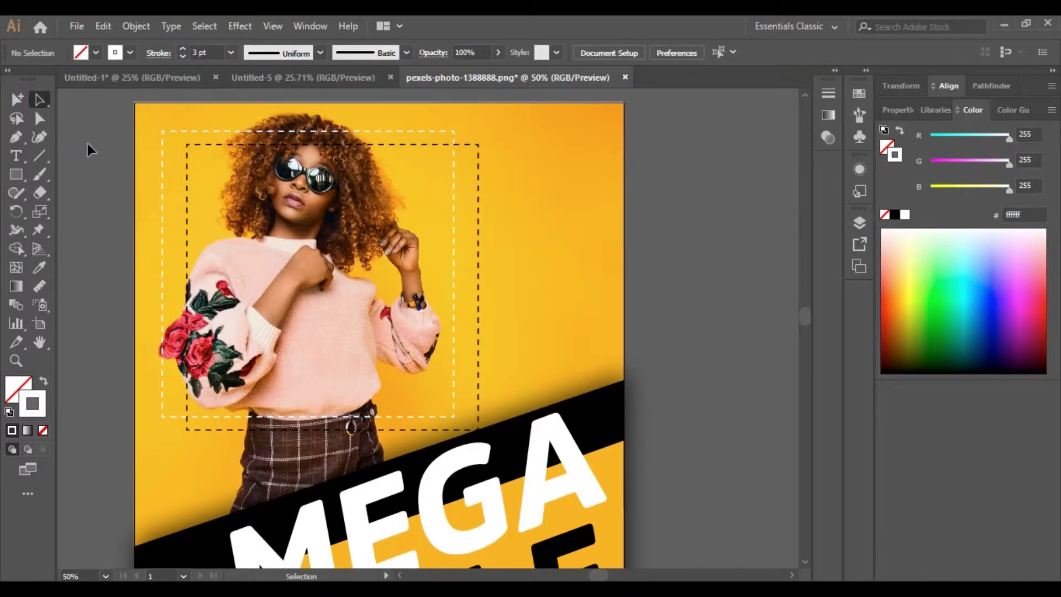
# Examine the whole poster, from the dashed frames over the photo down to the Shop Now button
pyautogui.scroll(-2, 407, 366)
pyautogui.press('z')
pyautogui.keyDown('alt'); pyautogui.click(408, 367); pyautogui.keyUp('alt')
pyautogui.scroll(-2, 407, 367)
pyautogui.keyDown('alt'); pyautogui.click(405, 367); pyautogui.keyUp('alt')
pyautogui.click(463, 337)
pyautogui.scroll(3, 460, 337)
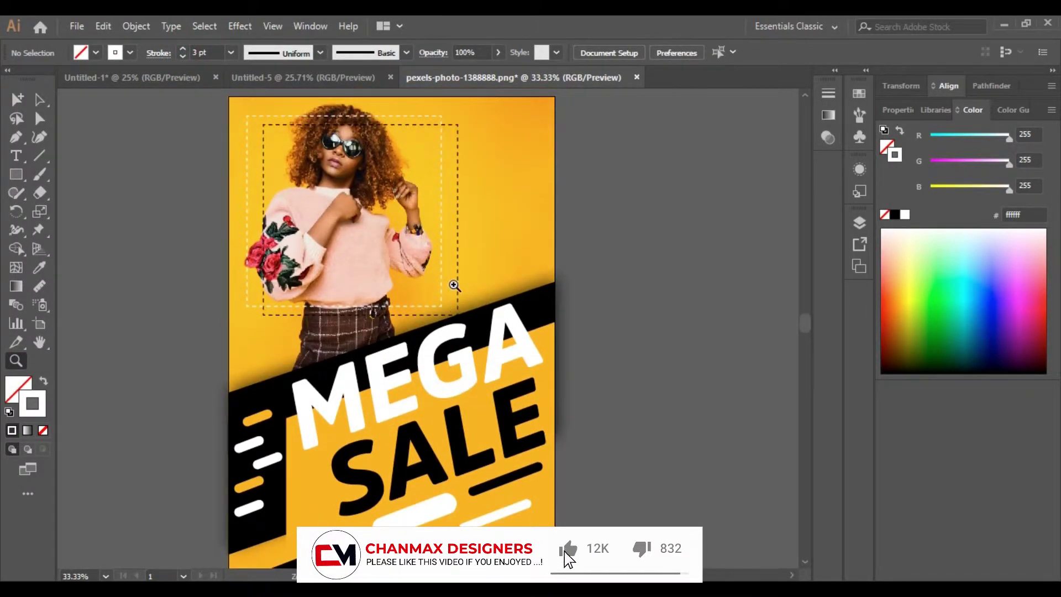
pyautogui.scroll(-1, 454, 286)
pyautogui.keyDown('alt'); pyautogui.click(451, 285); pyautogui.keyUp('alt')
pyautogui.scroll(-3, 436, 292)
pyautogui.click(391, 308)
pyautogui.scroll(-4, 391, 310)
pyautogui.keyDown('alt'); pyautogui.click(390, 310); pyautogui.keyUp('alt')
pyautogui.scroll(1, 440, 398)
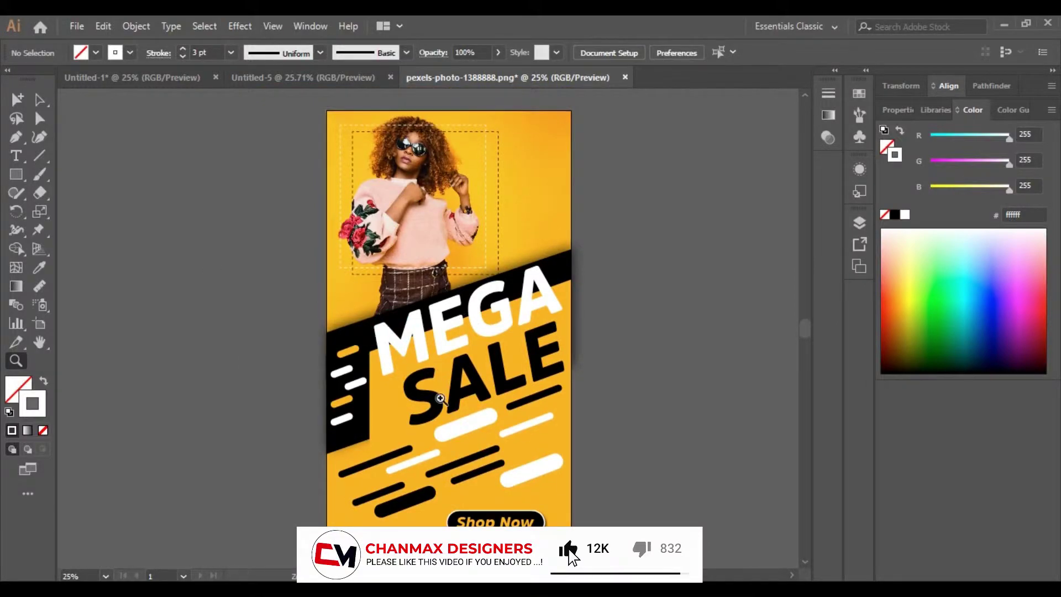
pyautogui.click(440, 398)
pyautogui.scroll(-1, 445, 303)
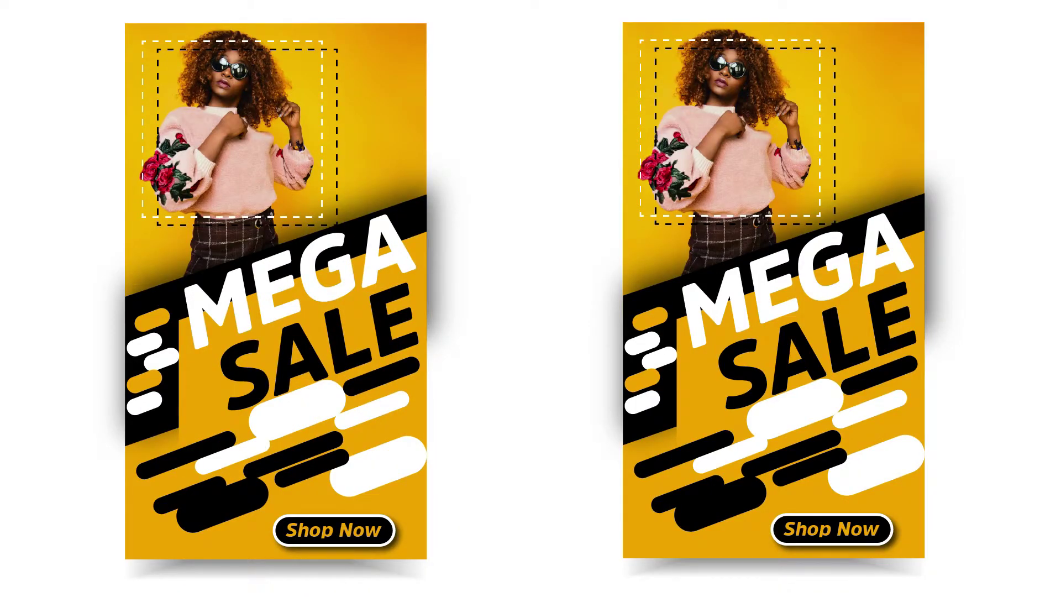